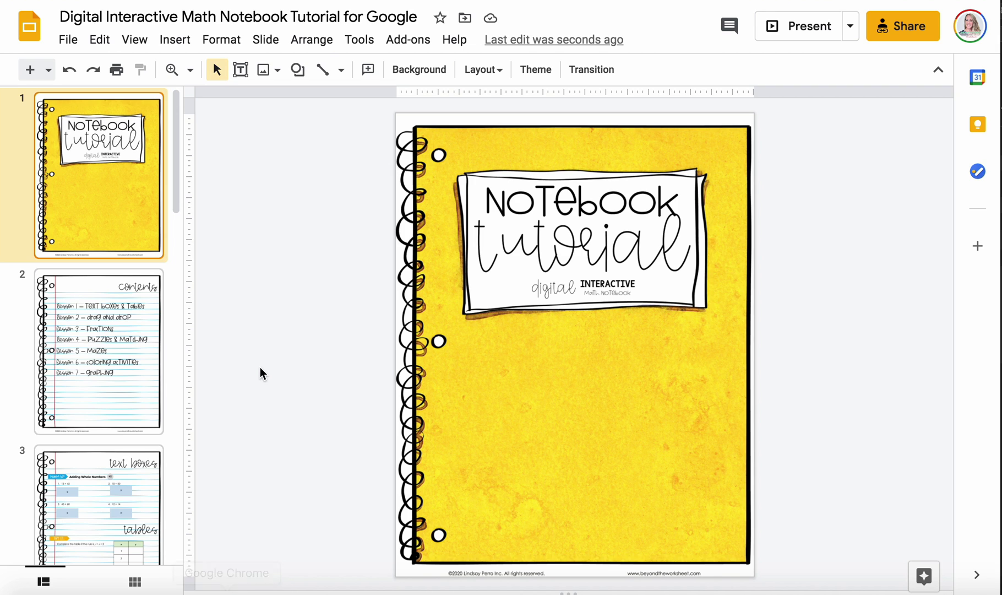
# - Glance at slide 3, then zoom in on the cover's notebook title
pyautogui.click(144, 490)
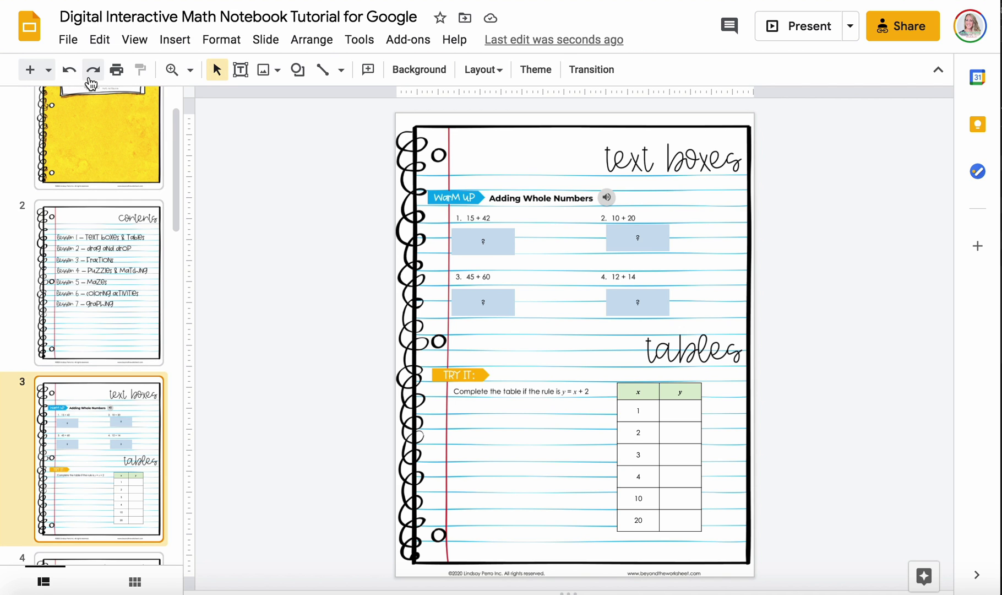
pyautogui.click(118, 132)
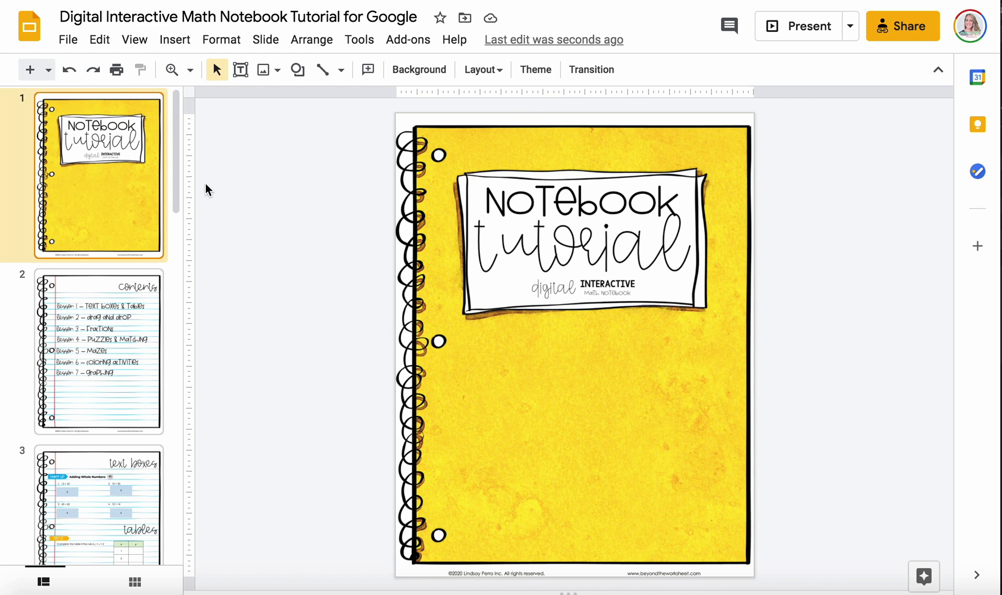
pyautogui.click(172, 70)
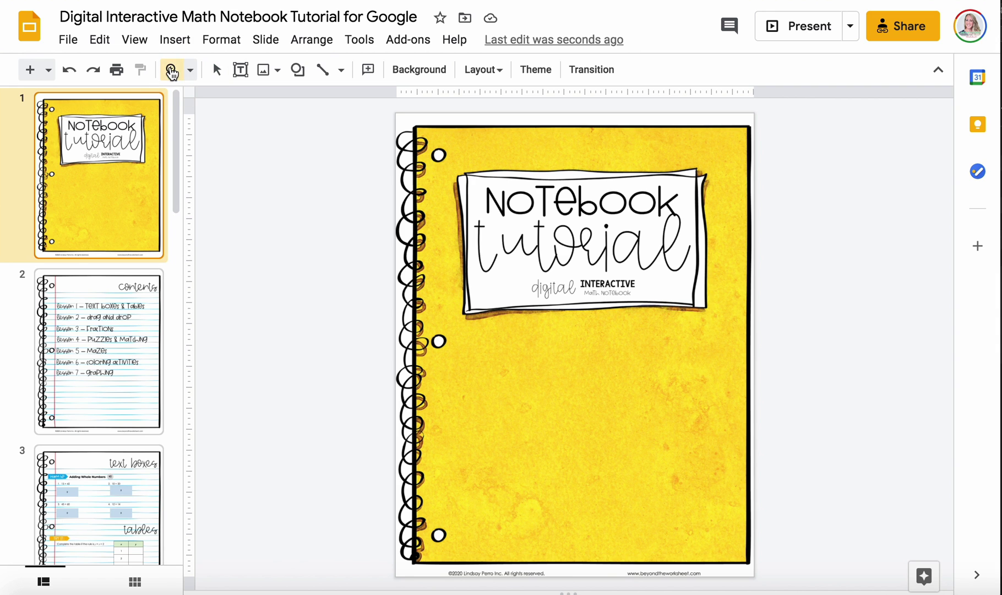
pyautogui.click(544, 223)
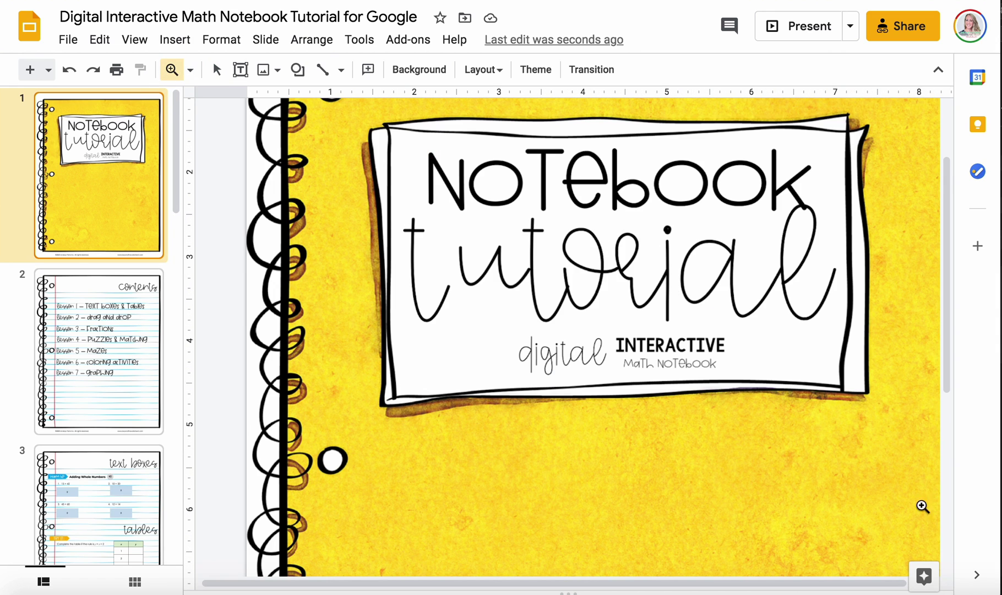
pyautogui.moveTo(998, 537); pyautogui.dragTo(1001, 537)
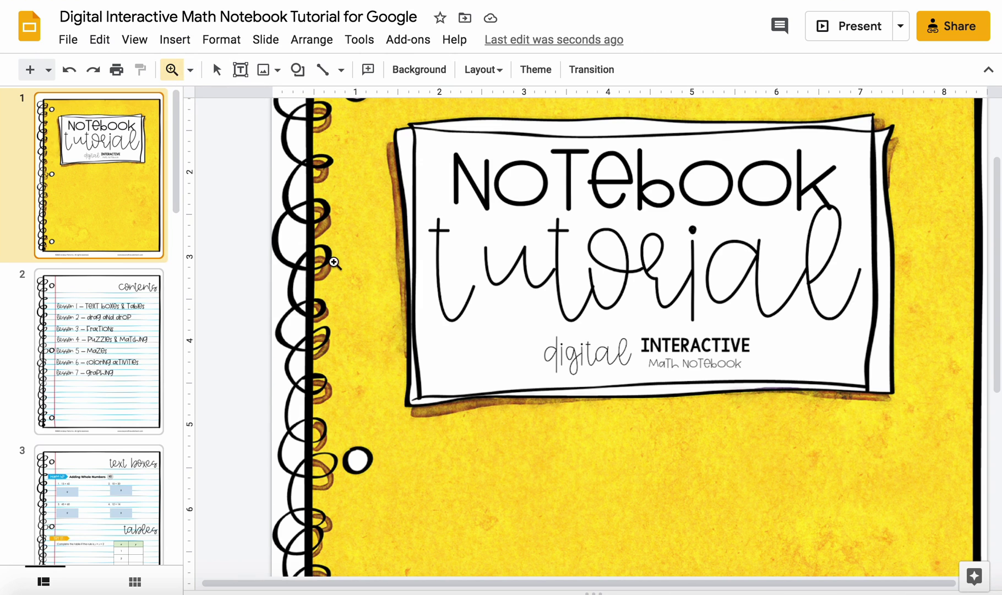
pyautogui.click(217, 72)
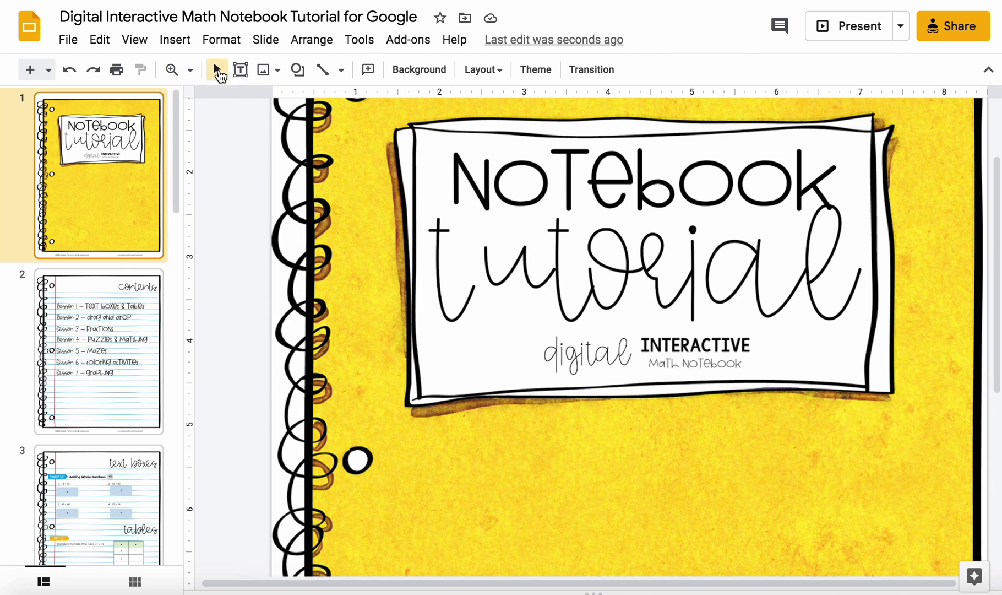
# - Zoom in repeatedly on the title box border and the curved letter stroke
pyautogui.click(173, 70)
pyautogui.click(405, 320)
pyautogui.click(424, 356)
pyautogui.click(532, 316)
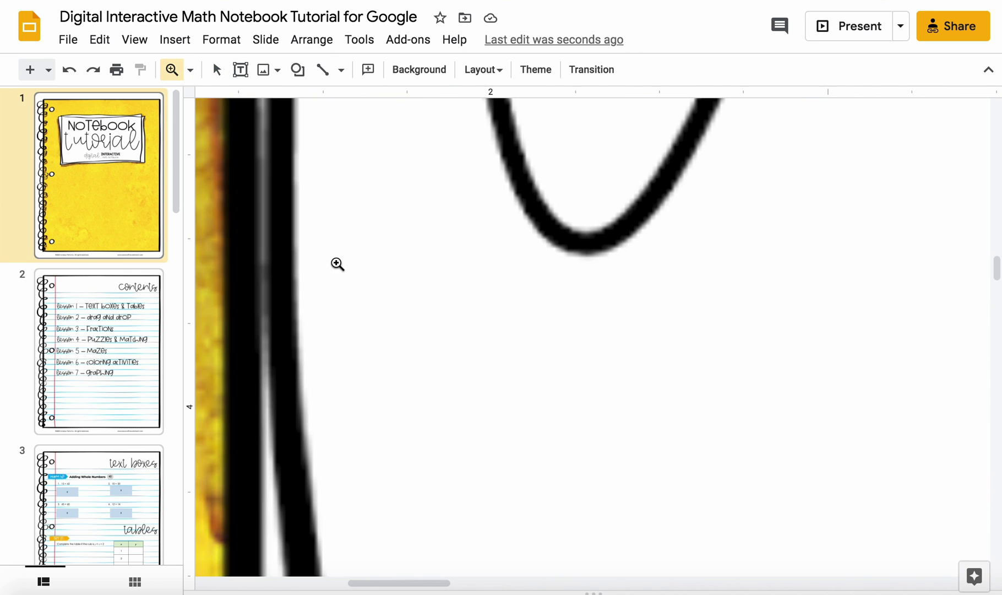
pyautogui.click(560, 253)
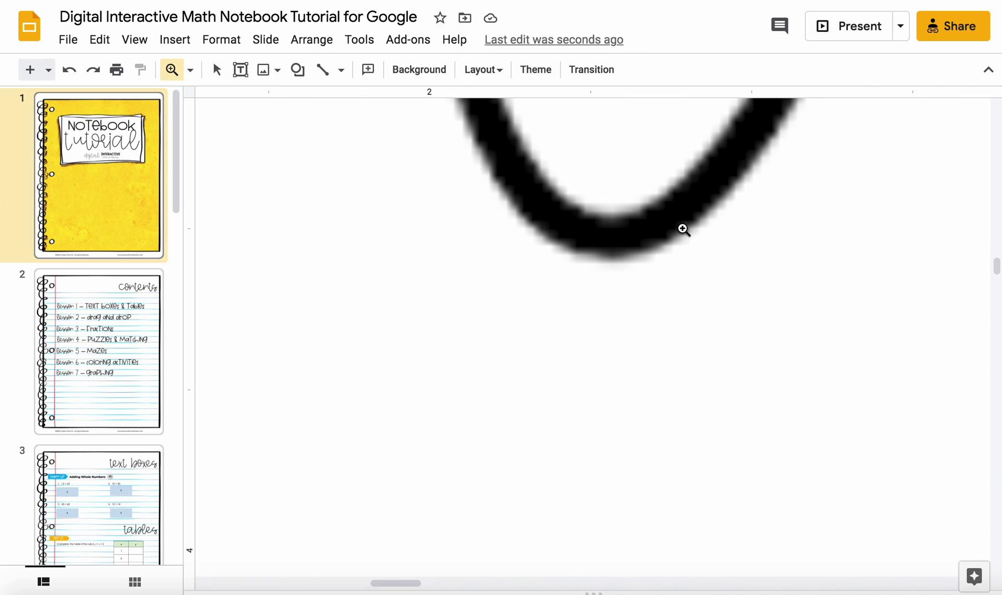
# - Step the zoom out, set it to 50%, then zoom back in on the cover
pyautogui.click(190, 71)
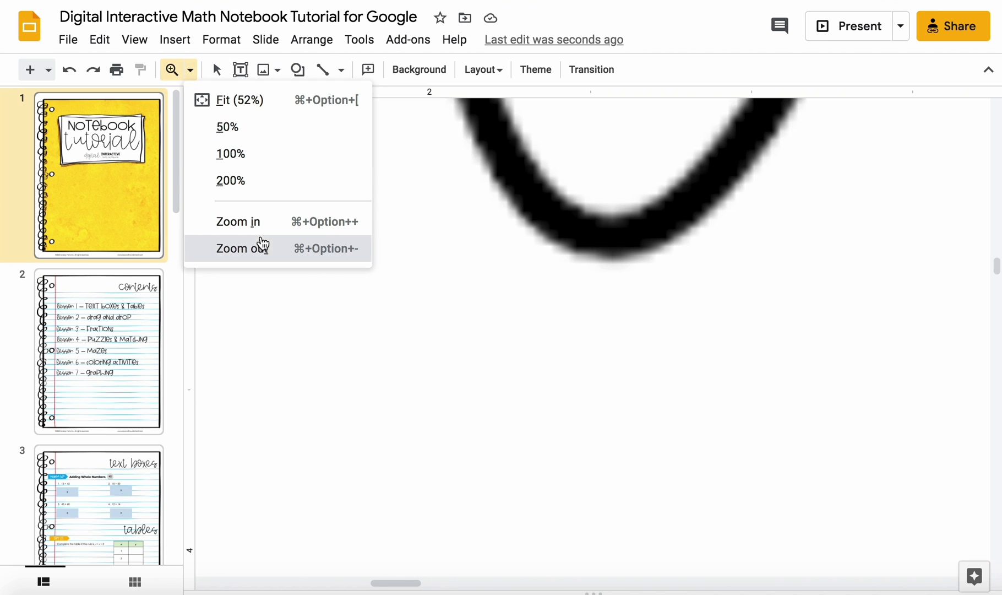
pyautogui.click(261, 248)
pyautogui.click(192, 73)
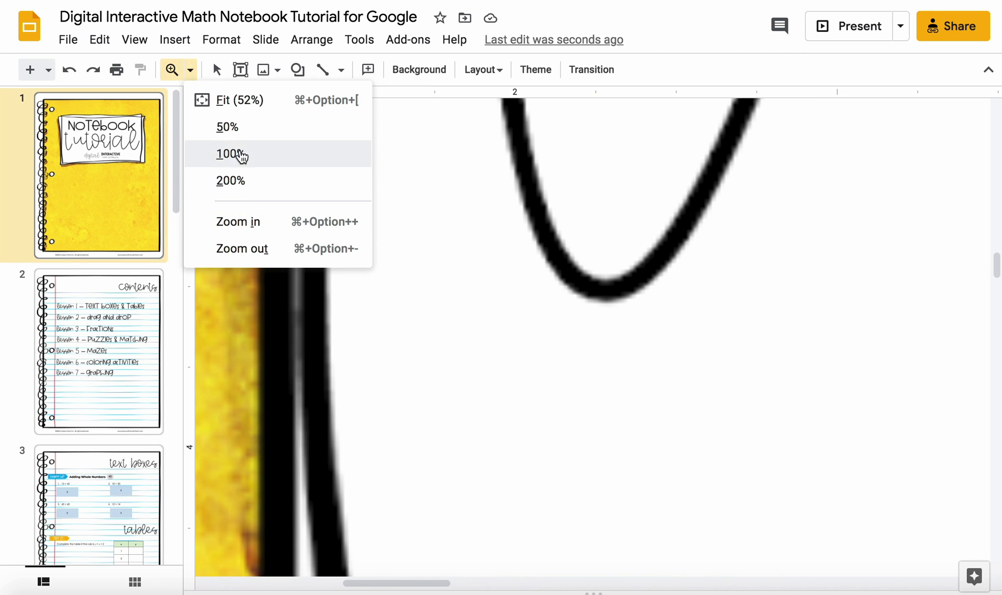
pyautogui.click(236, 130)
pyautogui.click(193, 73)
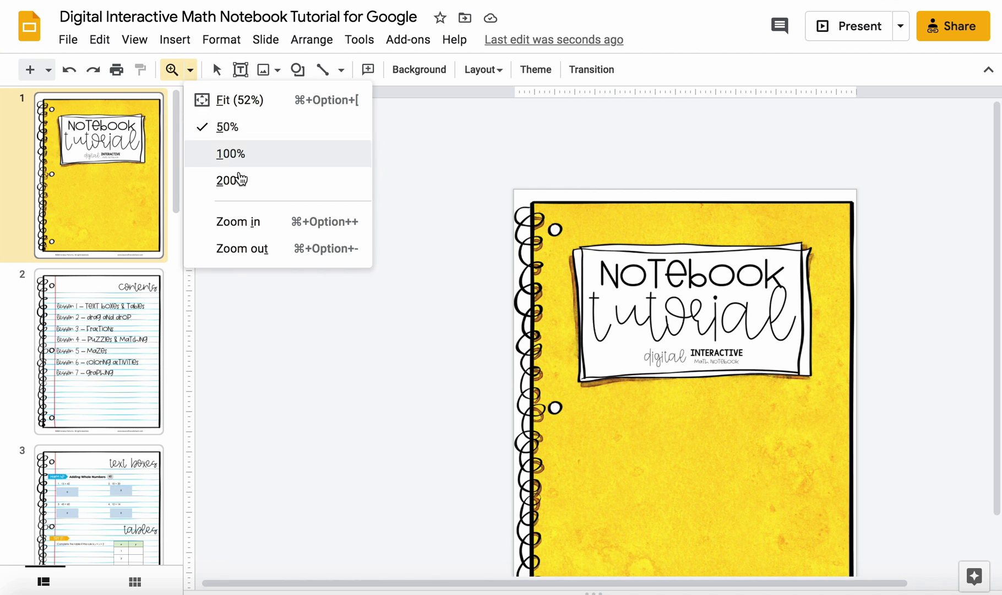
pyautogui.click(246, 228)
pyautogui.click(600, 286)
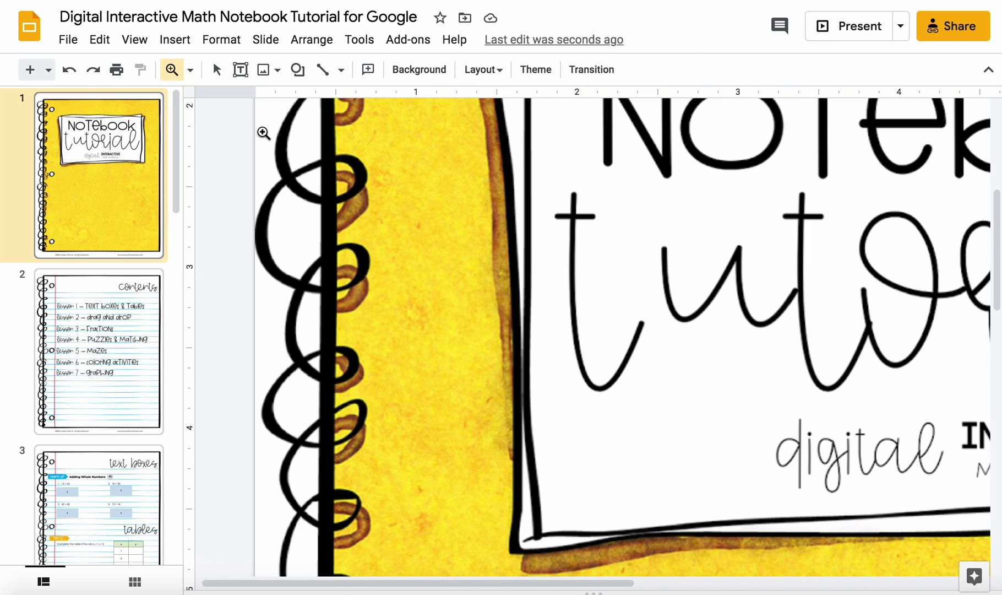
# - Undo and redo the slide 3 edit, then show the cover at 100% zoom
pyautogui.click(69, 70)
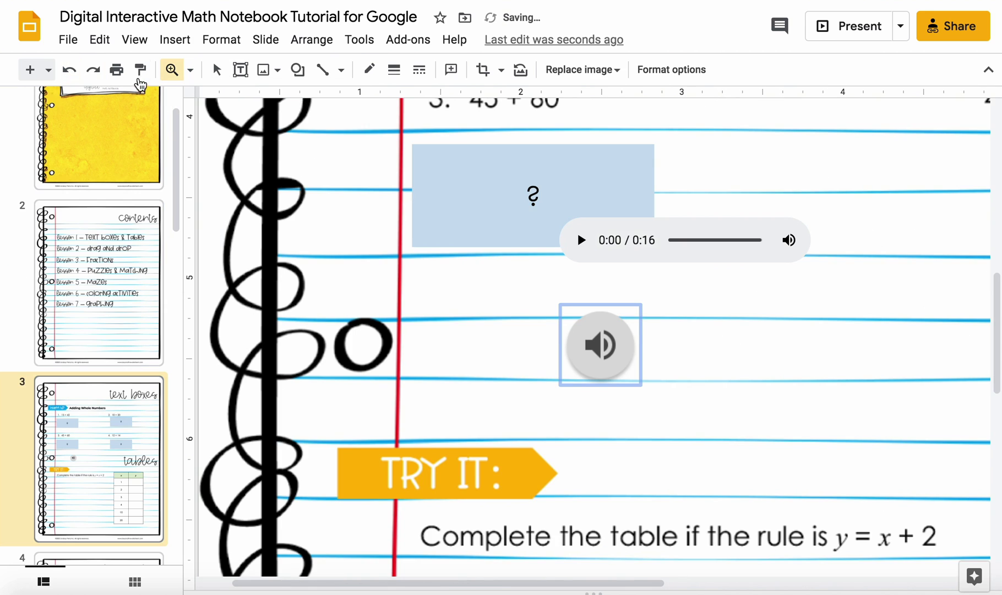
pyautogui.click(94, 71)
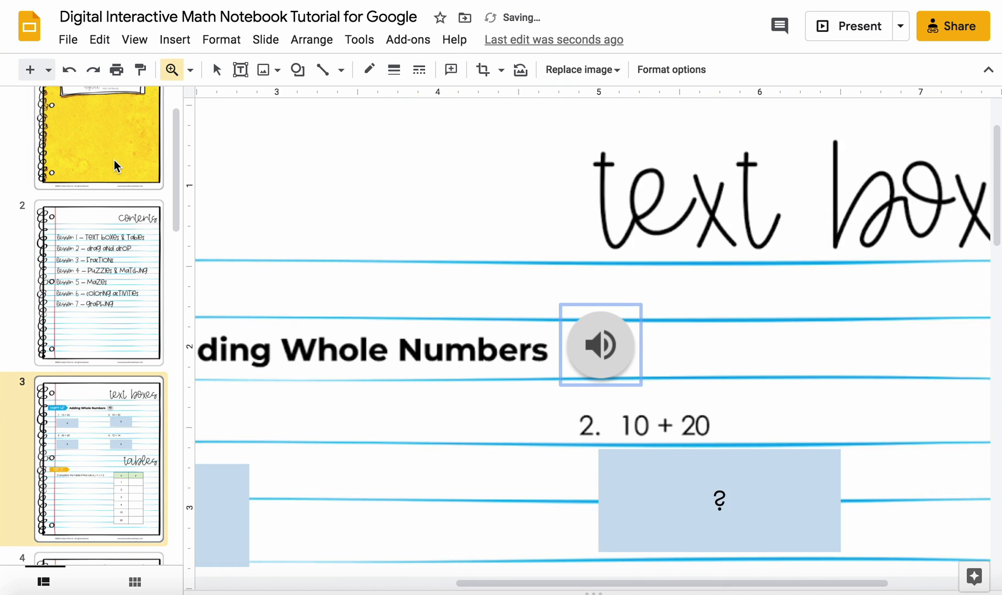
pyautogui.click(113, 157)
pyautogui.click(191, 71)
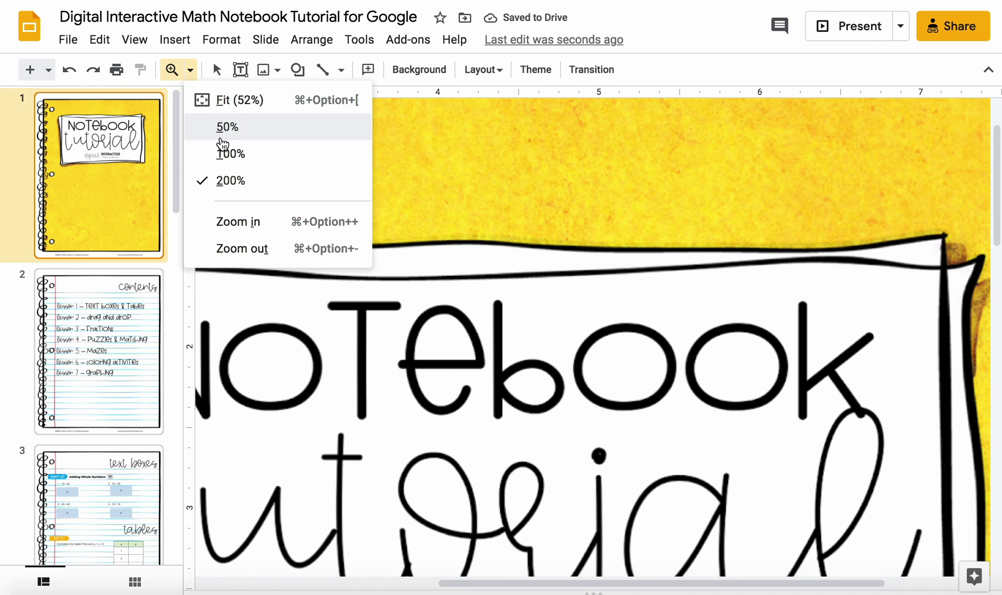
pyautogui.click(226, 153)
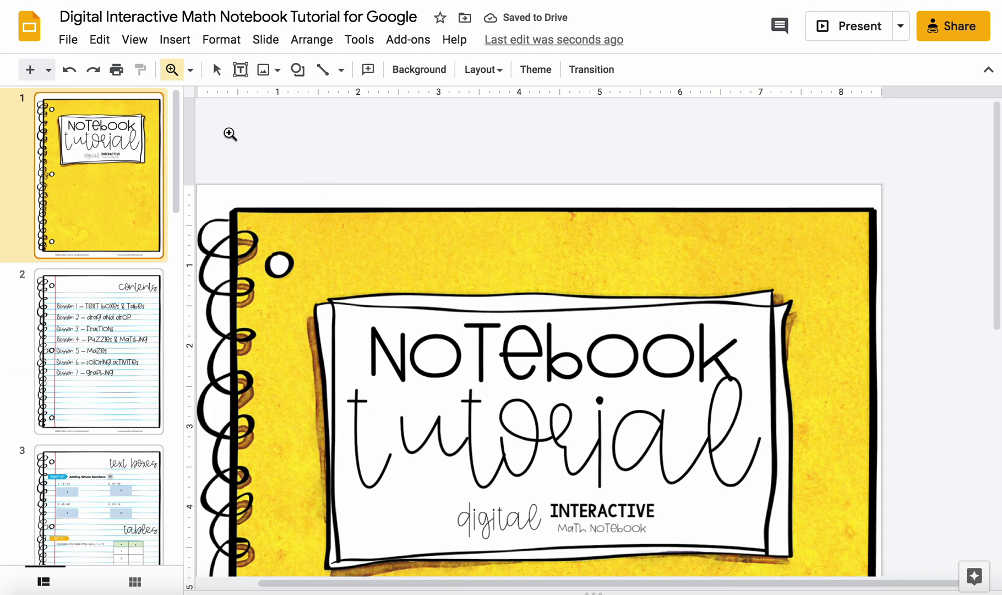
pyautogui.click(217, 69)
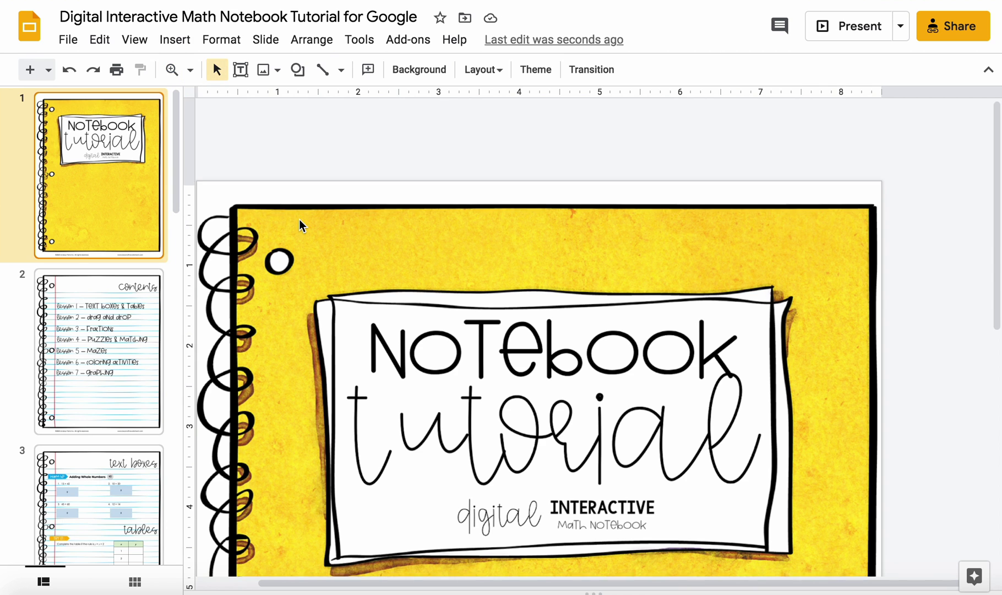
pyautogui.scroll(-5, 299, 216)
# - Open the Insert image dropdown with upload, web search, Drive, Photos, URL and camera sources
pyautogui.scroll(2, 294, 200)
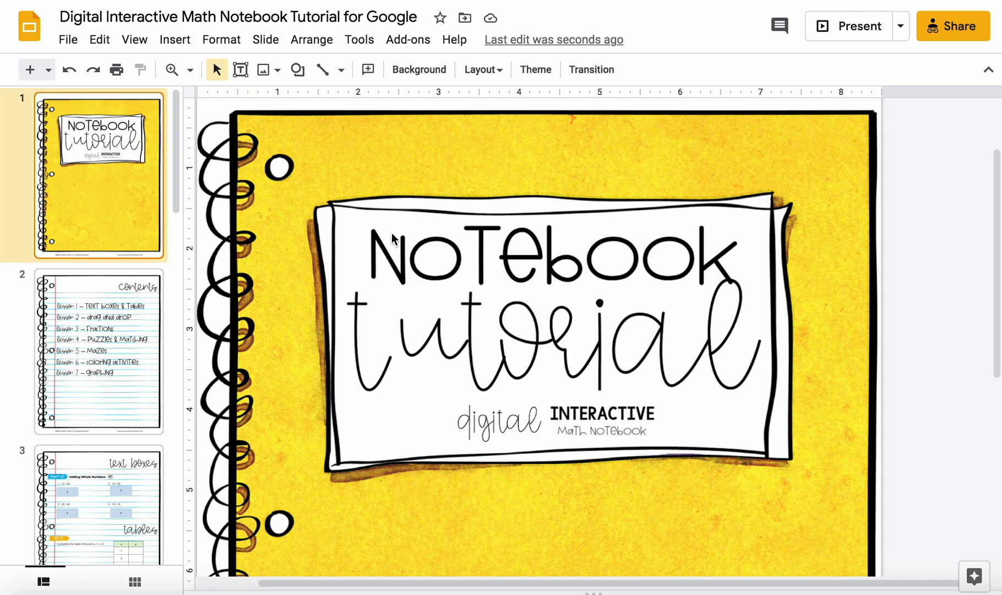
pyautogui.click(277, 70)
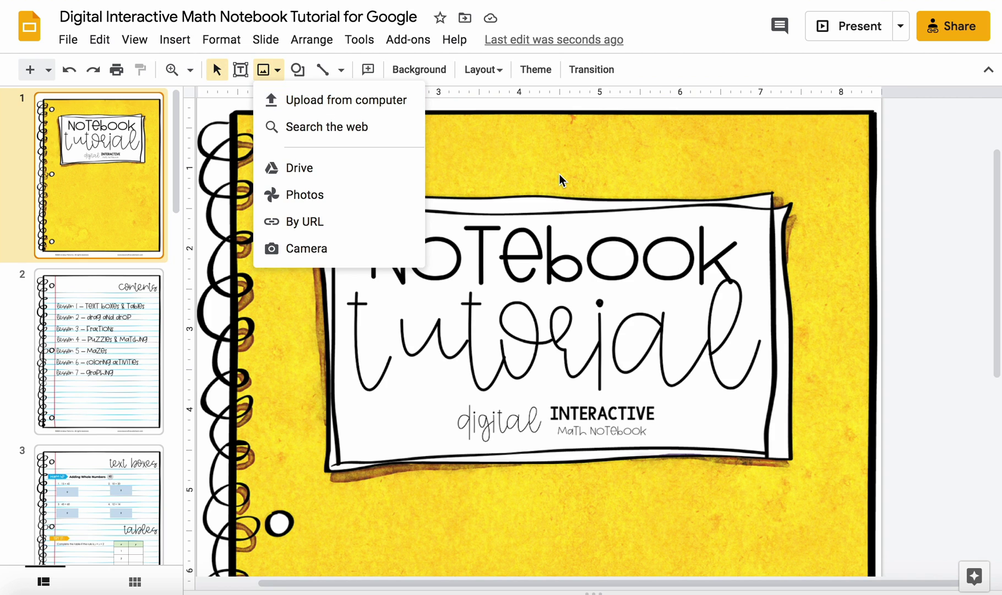
# - Close the image choices and open, then dismiss, the Shape and Line menus
pyautogui.click(578, 132)
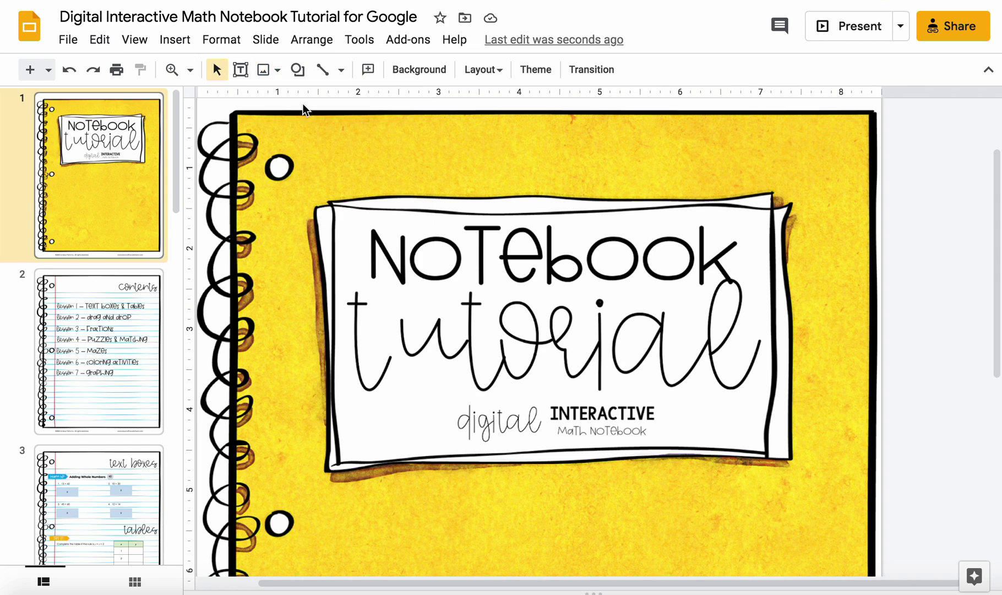
pyautogui.click(298, 70)
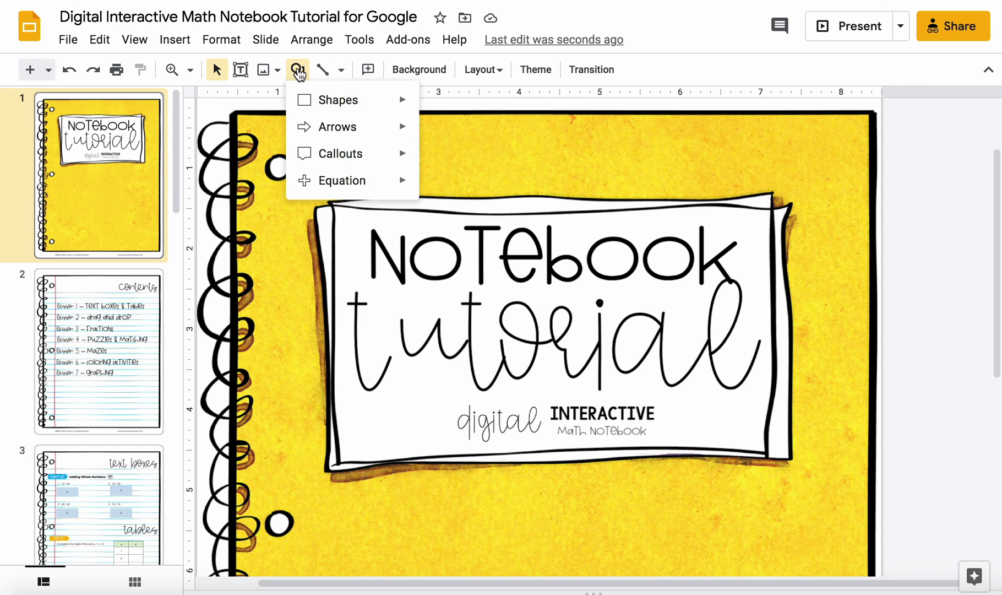
pyautogui.click(326, 70)
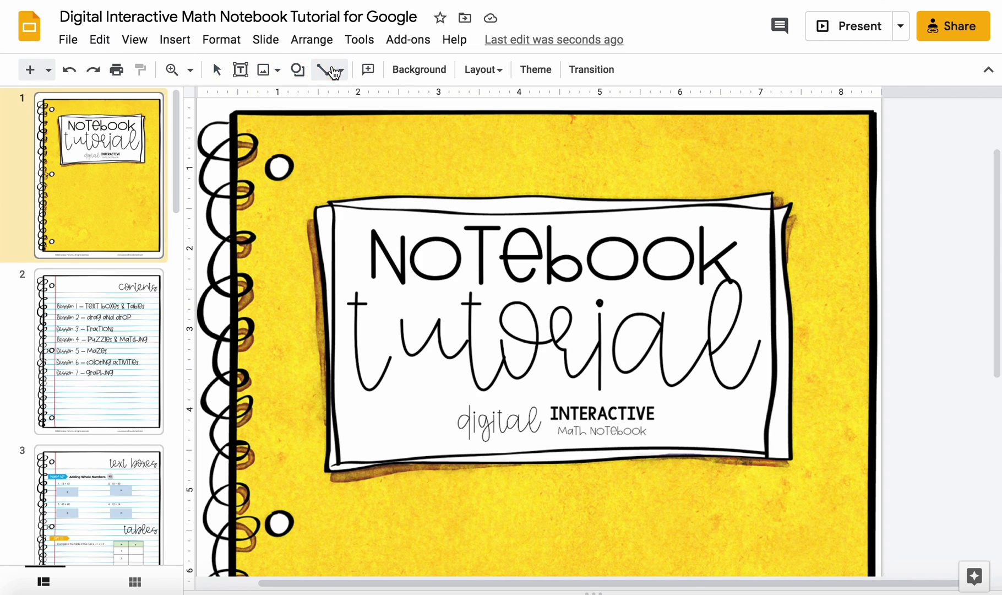
pyautogui.click(342, 71)
pyautogui.click(341, 75)
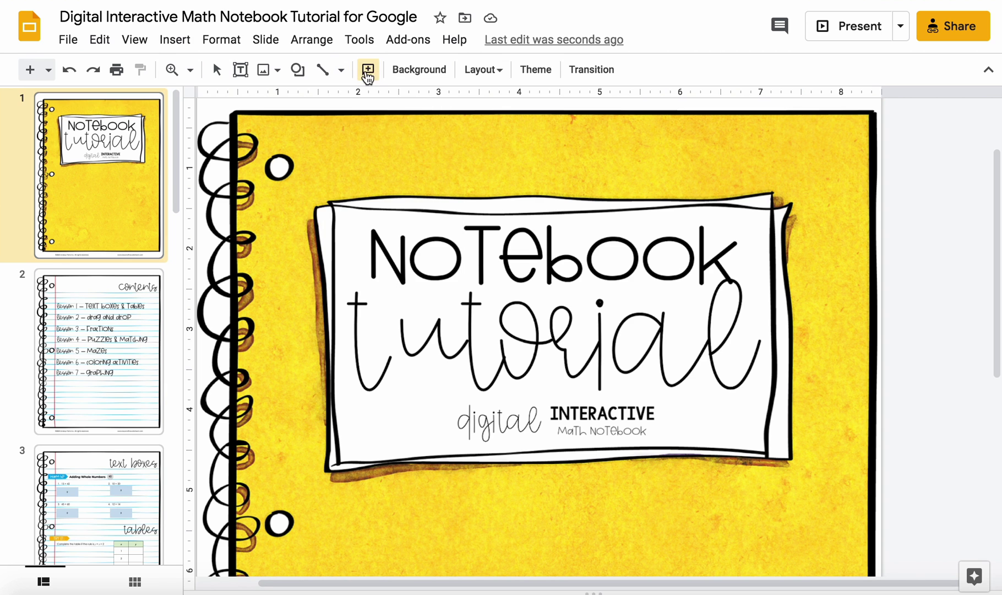
# - Start a comment on the cover, cancel it, and return to the Select tool
pyautogui.click(368, 70)
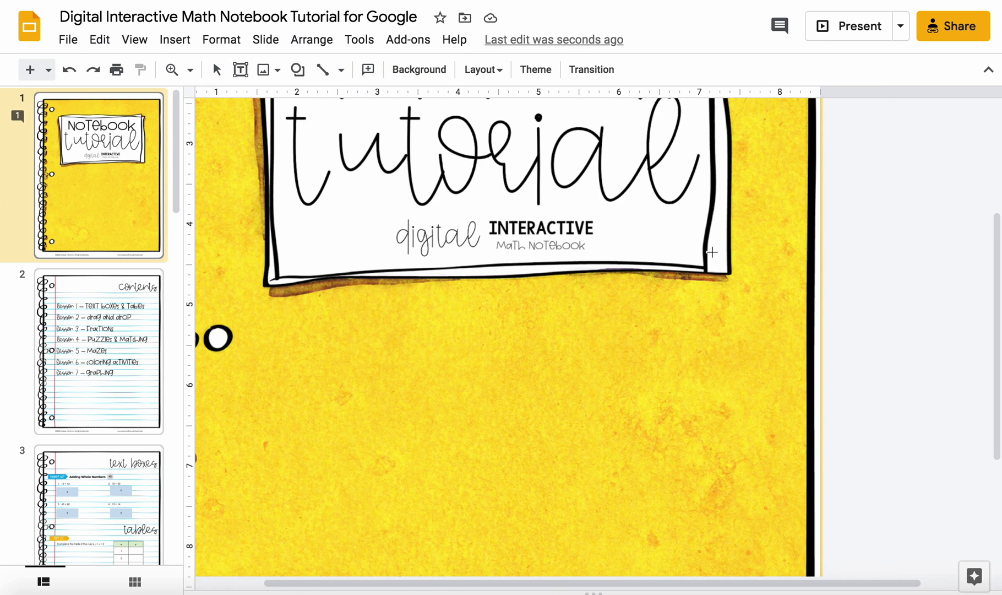
pyautogui.click(938, 214)
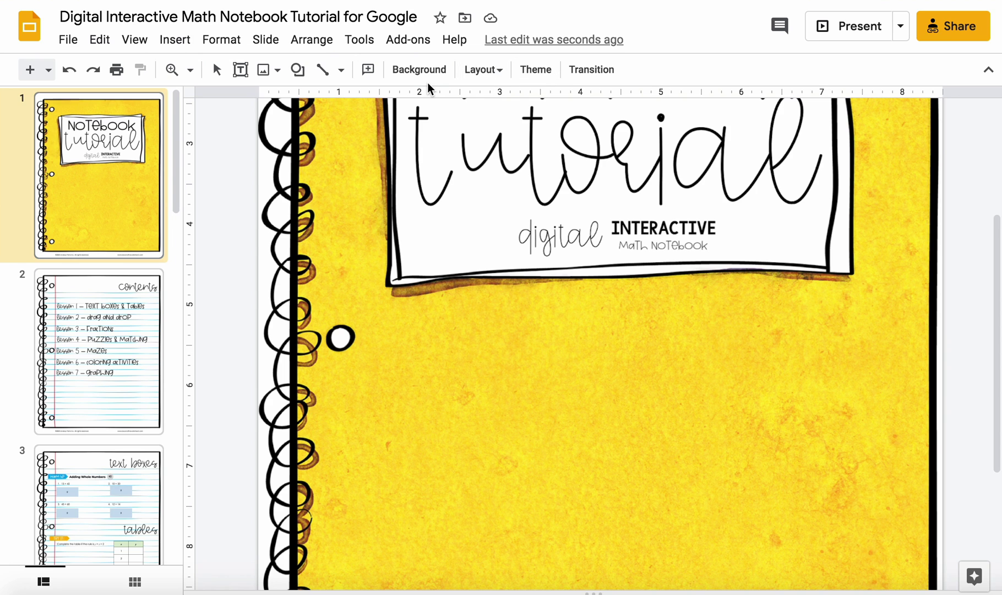
pyautogui.click(217, 70)
pyautogui.scroll(5, 310, 174)
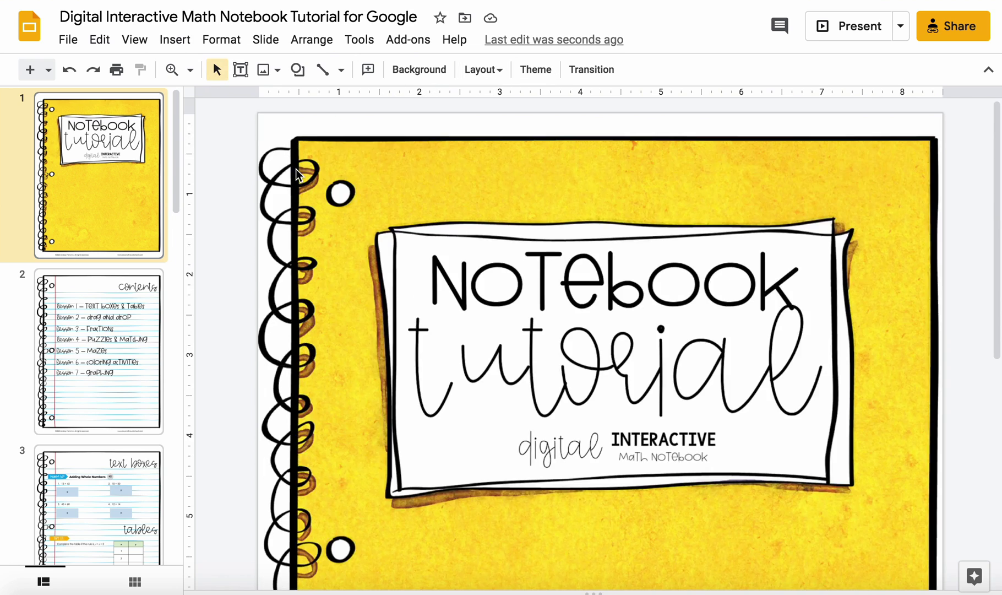
# - Show slide 3 with the four Adding Whole Numbers warm-up problems
pyautogui.click(156, 469)
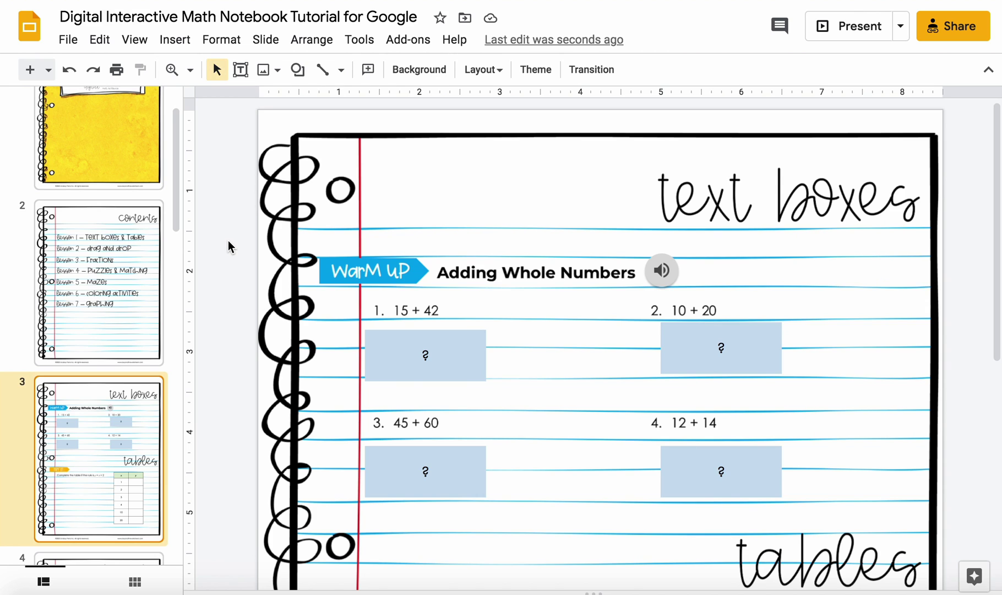
# - Make the first answer box's fill transparent, then undo that change
pyautogui.click(434, 342)
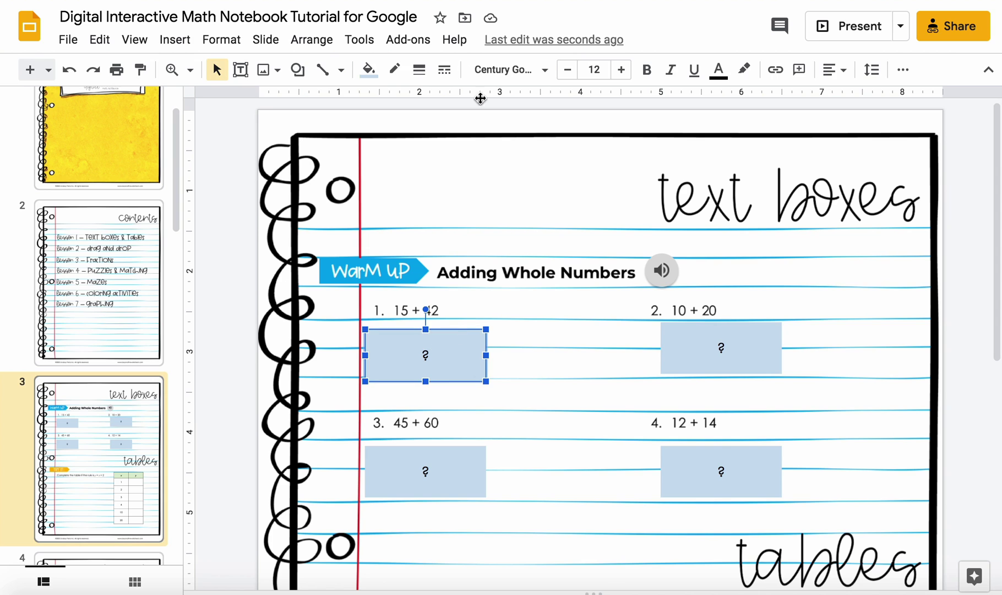
pyautogui.click(368, 69)
pyautogui.click(404, 133)
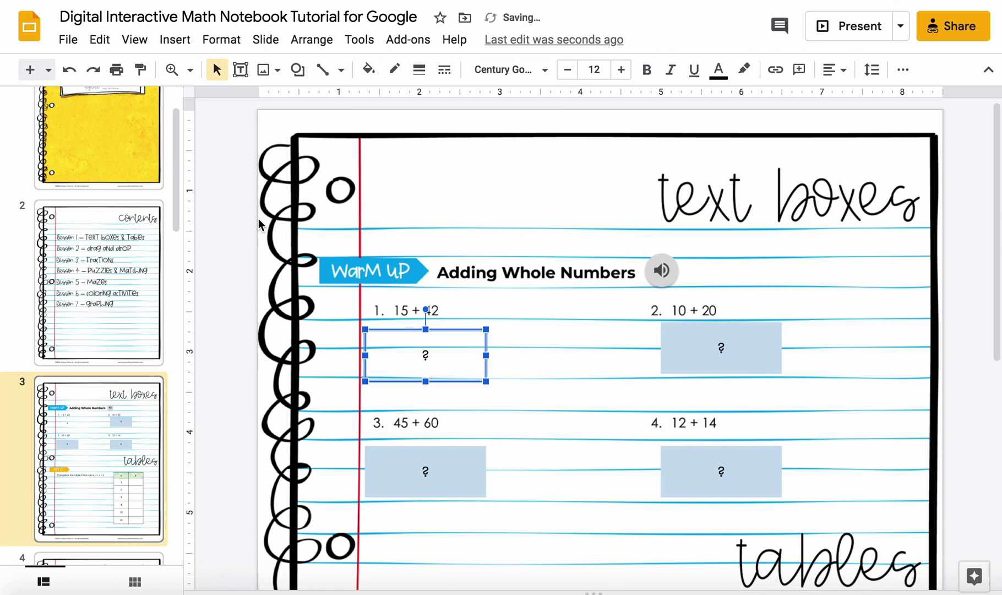
pyautogui.click(225, 242)
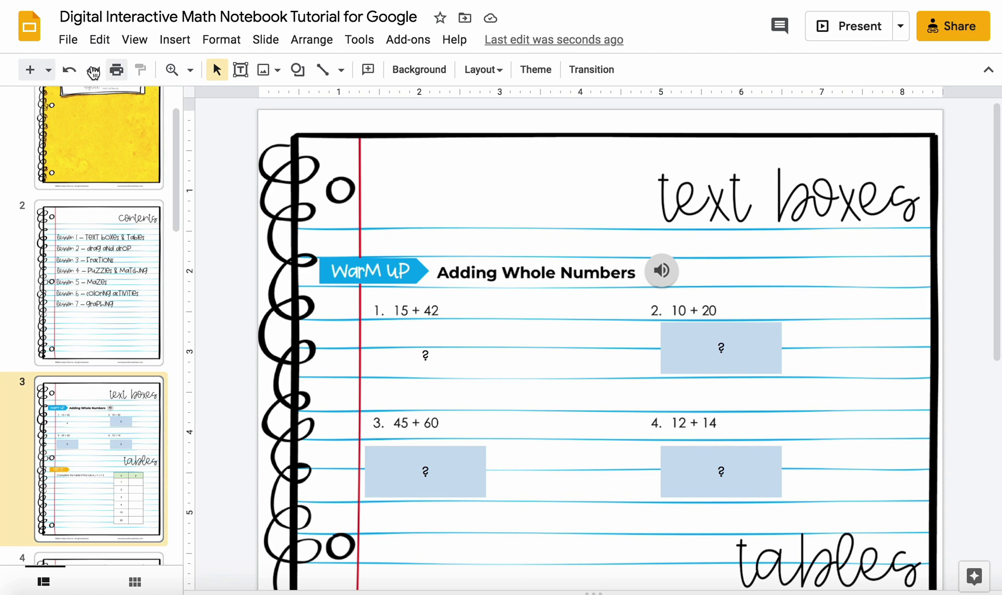
pyautogui.click(68, 69)
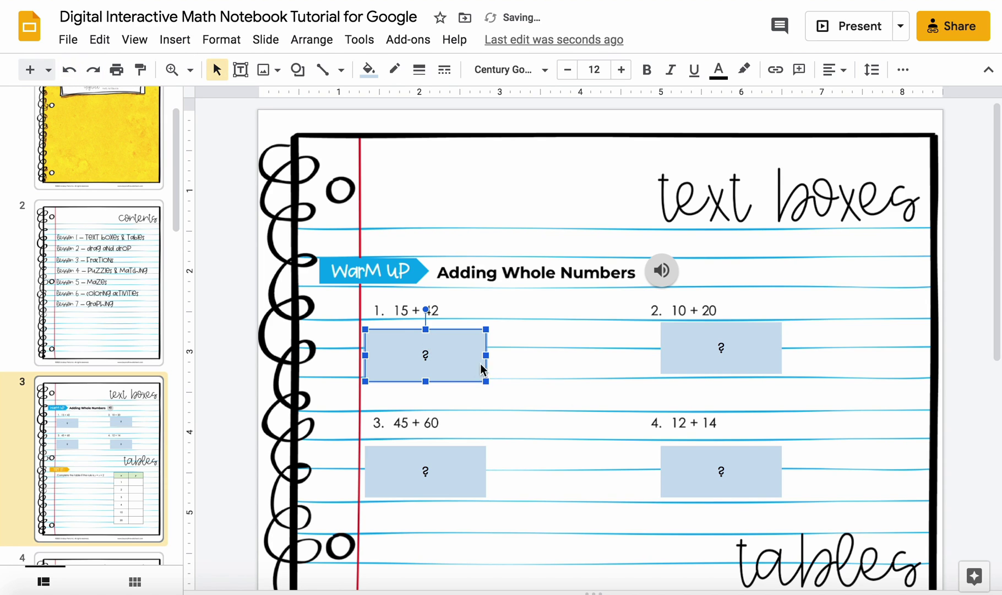
pyautogui.click(222, 332)
pyautogui.click(452, 351)
# - Replace the first box's question mark with 57 and enlarge its font to 19
pyautogui.doubleClick(435, 355)
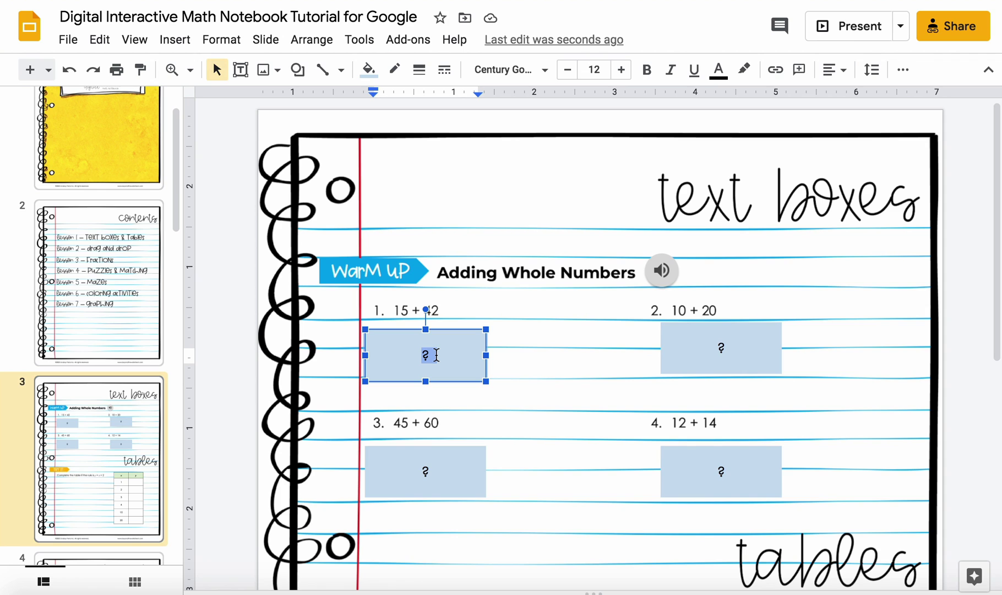
pyautogui.write('57')
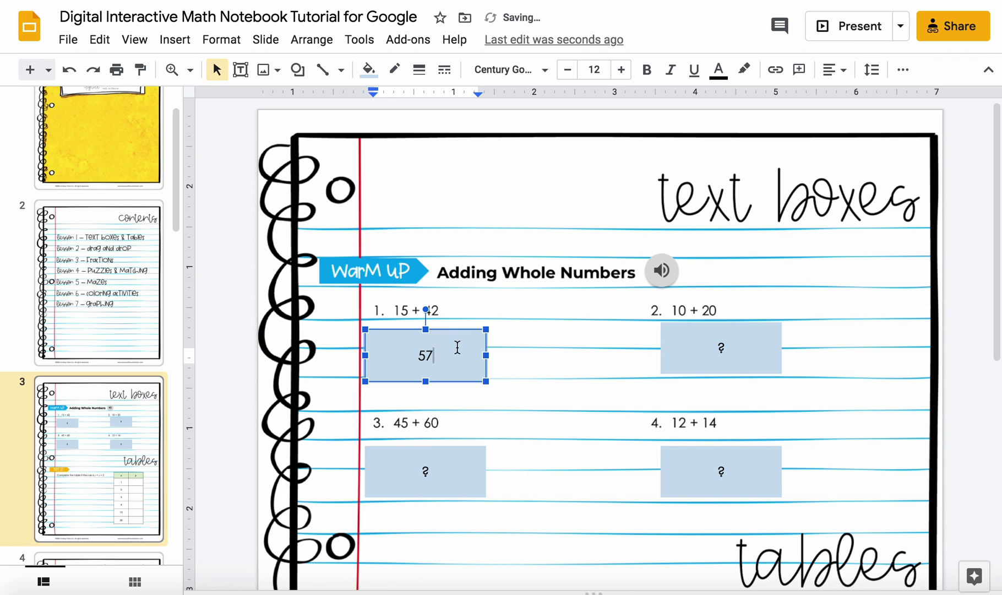
pyautogui.press('Escape')
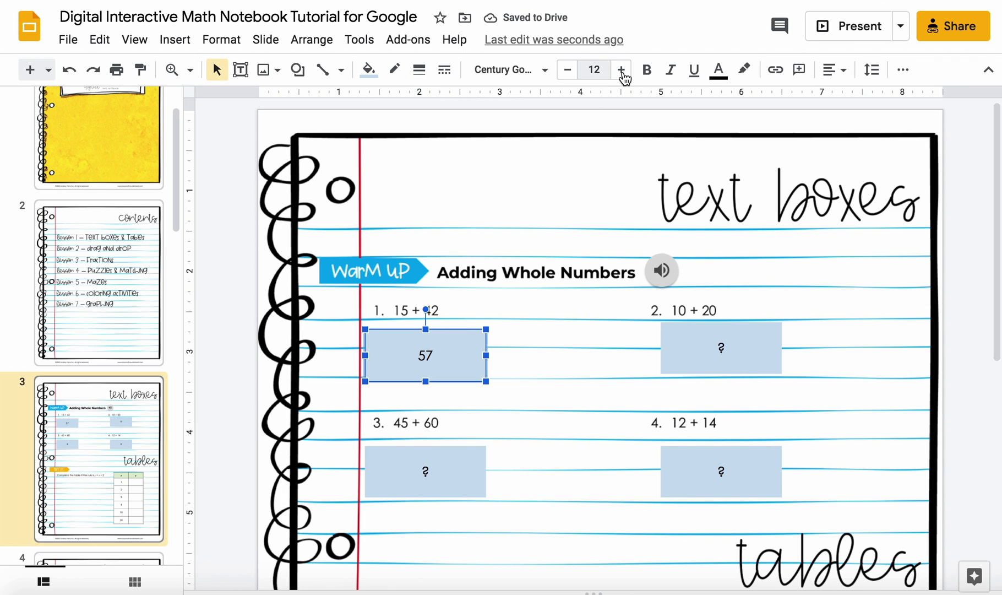
pyautogui.click(623, 76)
pyautogui.click(622, 77)
pyautogui.click(622, 77)
pyautogui.click(620, 77)
pyautogui.click(618, 77)
pyautogui.click(615, 77)
pyautogui.click(616, 77)
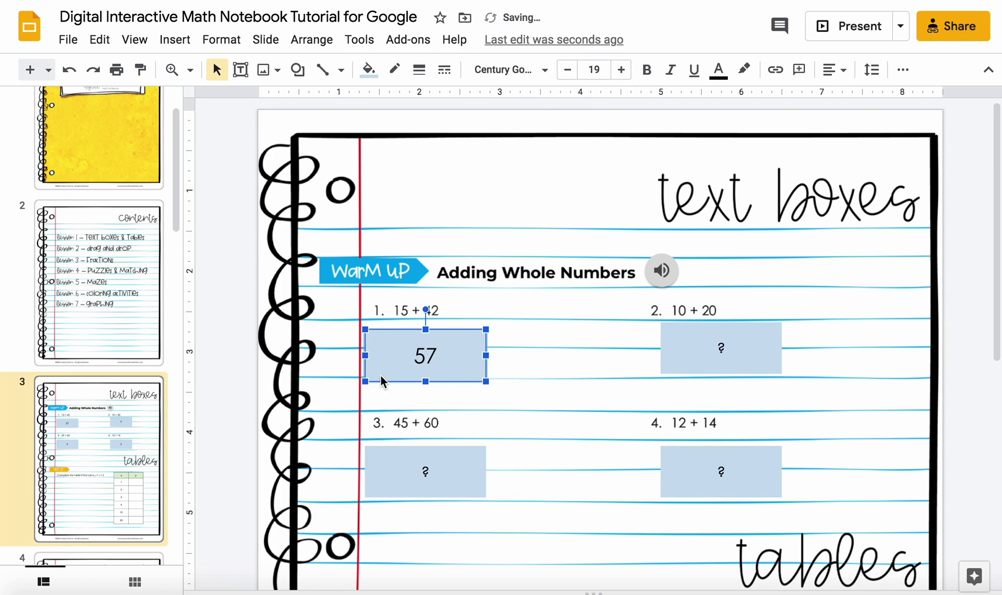
# - Make the answer read '= 57', then resize the box and place it under 15 + 42
pyautogui.click(415, 355)
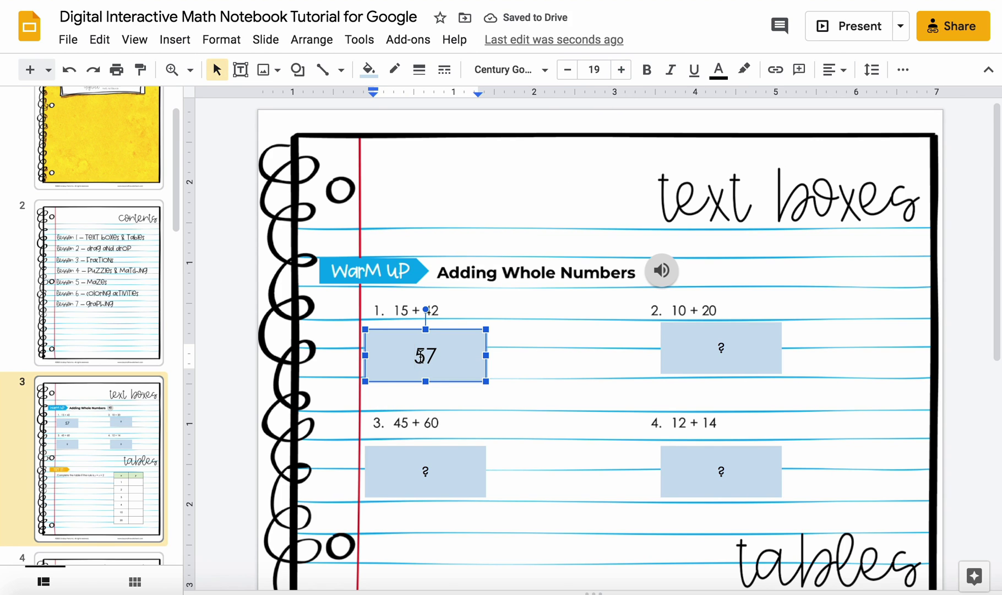
pyautogui.write('=')
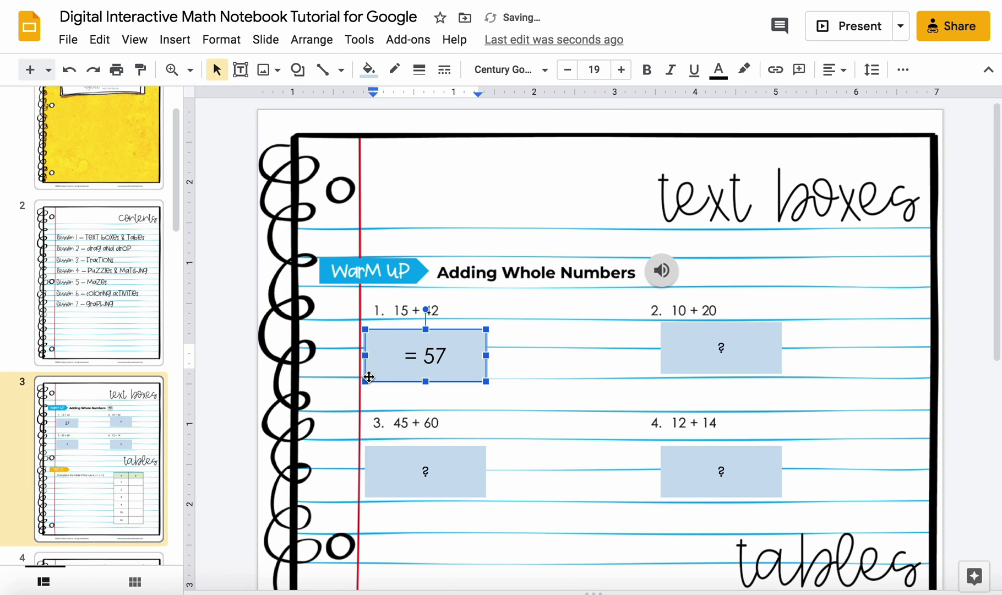
pyautogui.moveTo(366, 382); pyautogui.dragTo(408, 382)
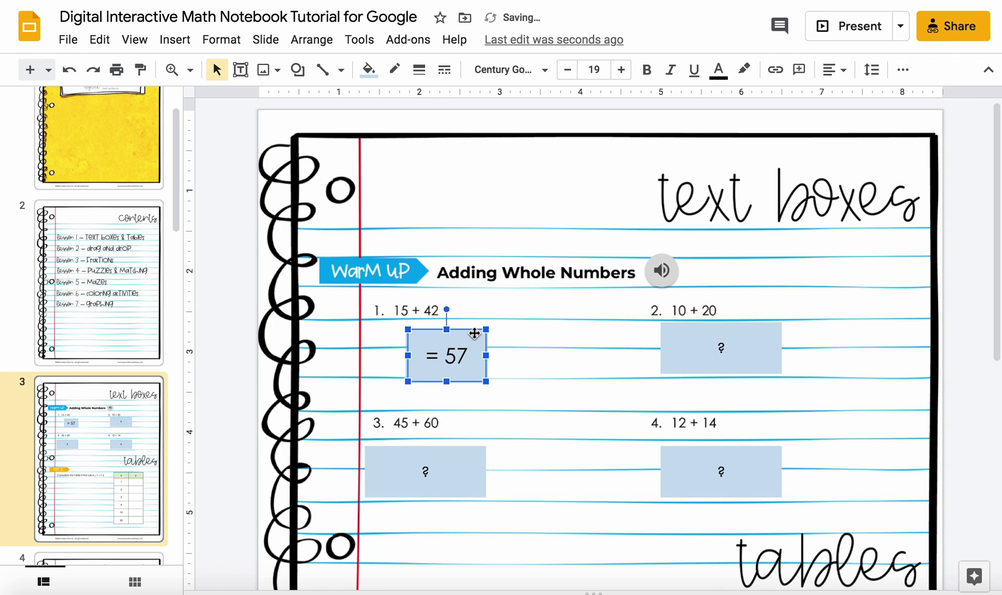
pyautogui.moveTo(476, 328); pyautogui.dragTo(518, 275)
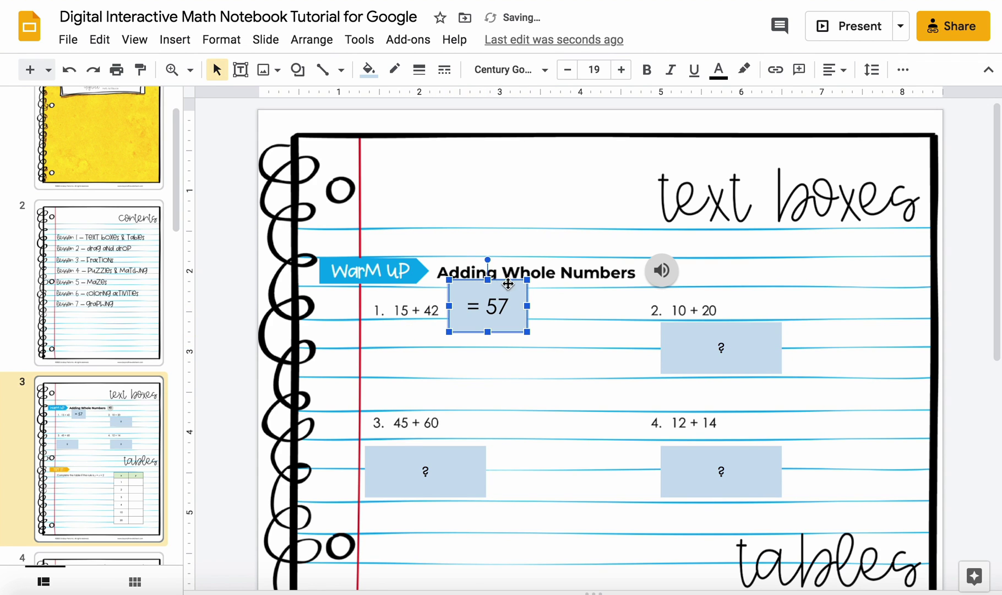
pyautogui.click(394, 352)
pyautogui.click(501, 314)
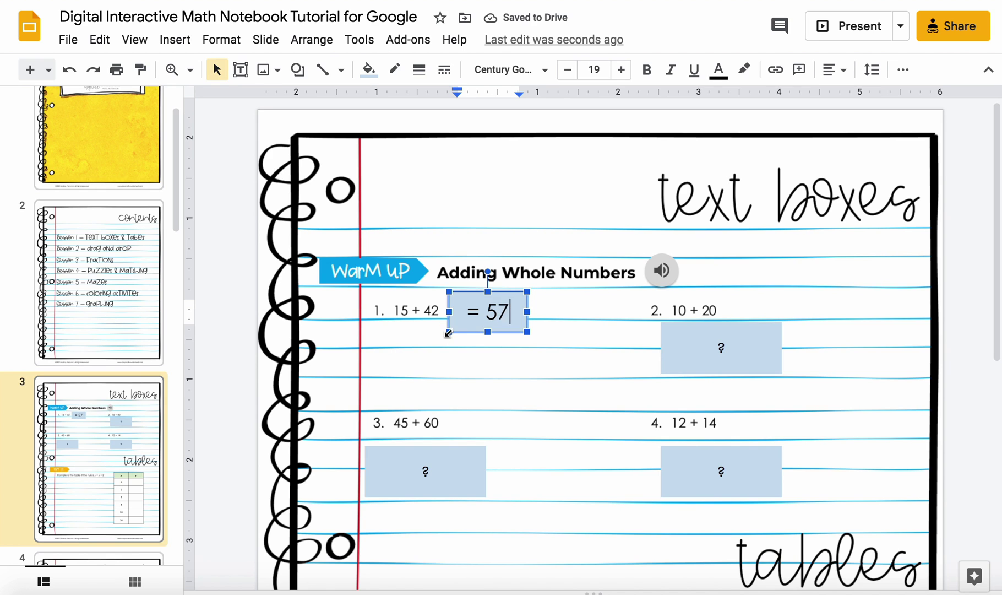
pyautogui.moveTo(449, 332); pyautogui.dragTo(426, 347)
pyautogui.moveTo(496, 307); pyautogui.dragTo(454, 346)
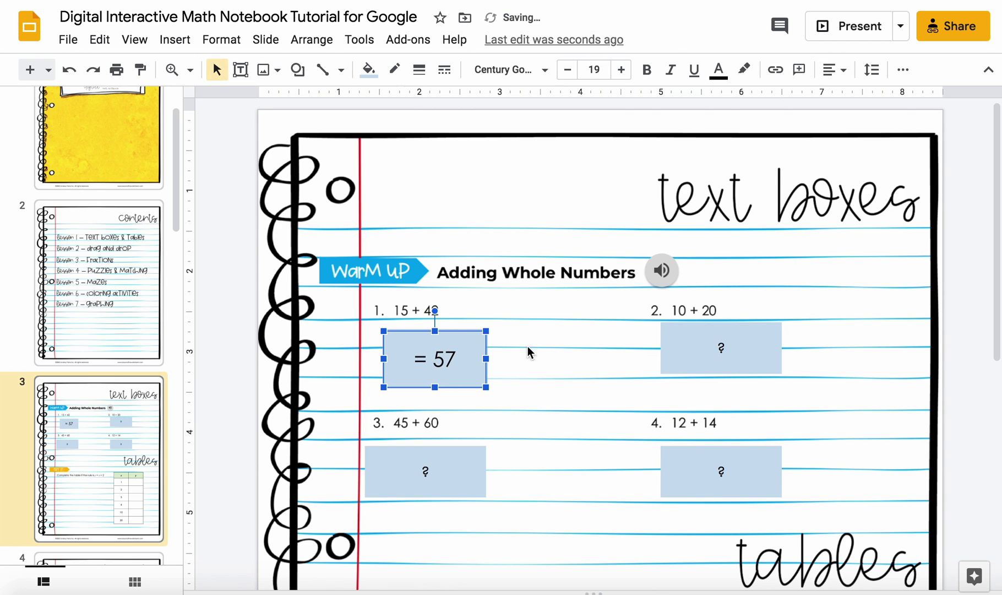
# - Type 10 and +20 on two lines in the second box and right-align them
pyautogui.doubleClick(721, 347)
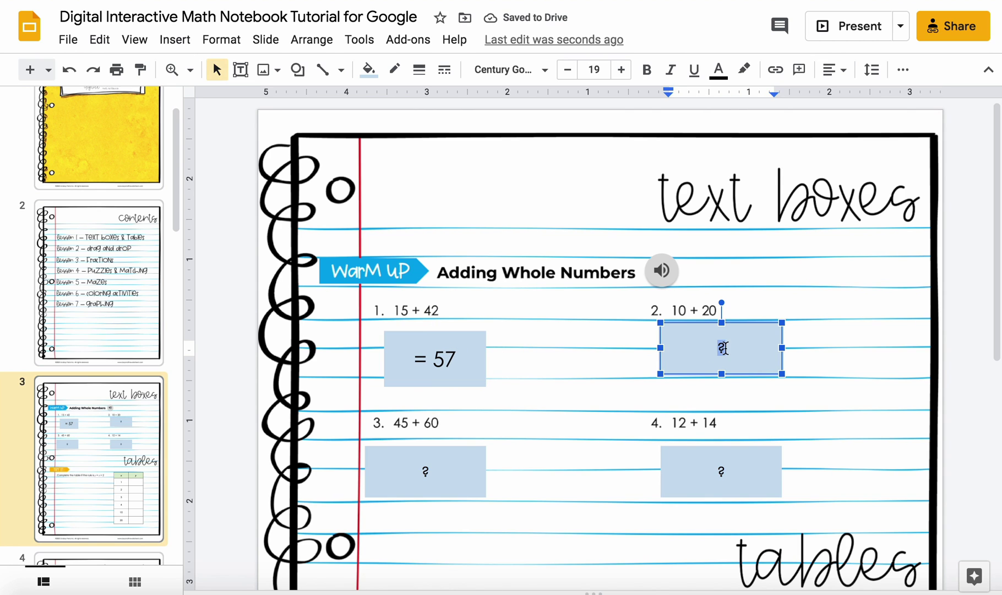
pyautogui.write('10')
pyautogui.press('Return')
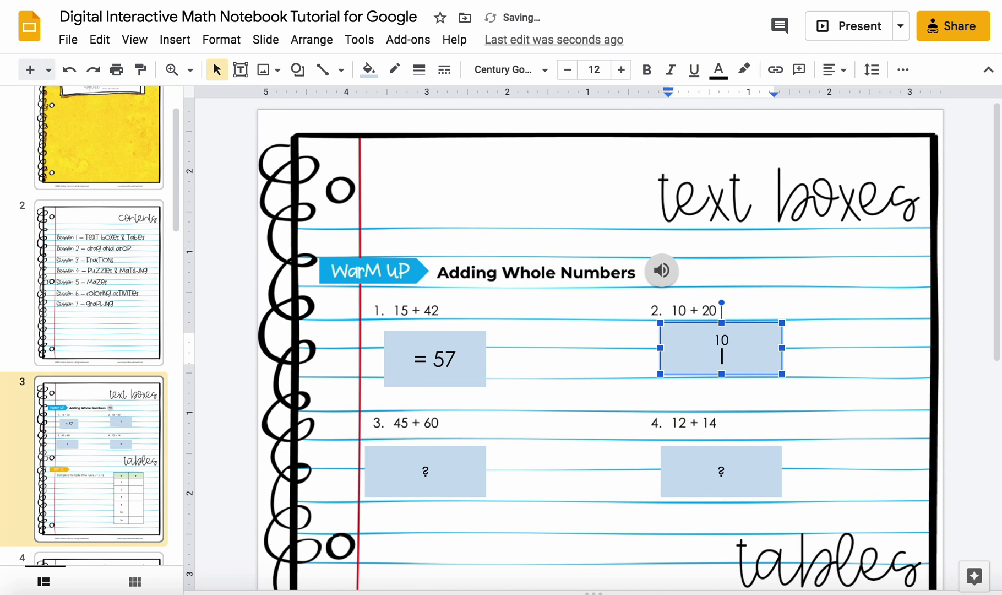
pyautogui.write('+20')
pyautogui.moveTo(714, 339); pyautogui.dragTo(739, 359)
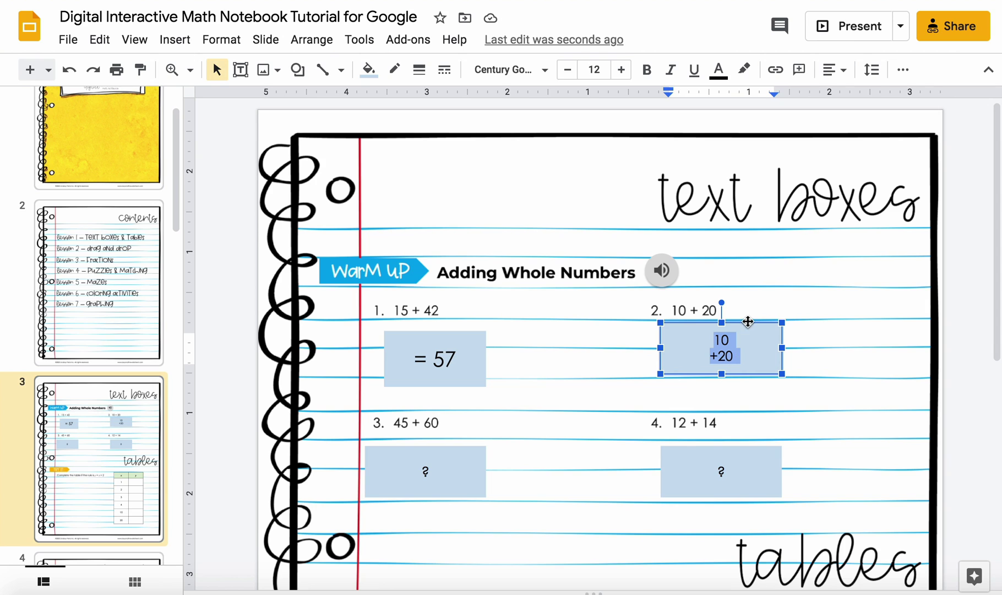
pyautogui.click(835, 69)
pyautogui.click(878, 97)
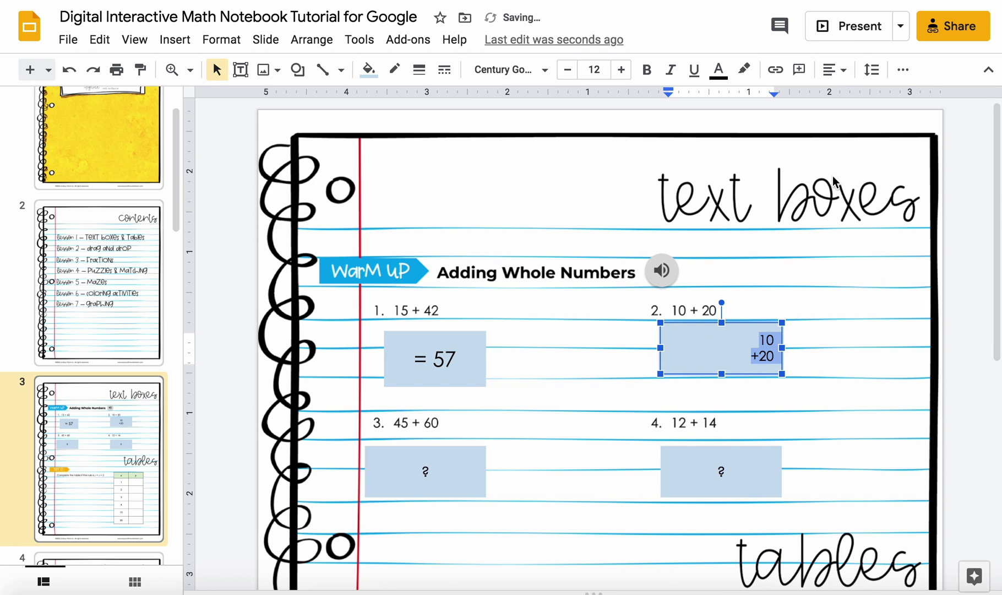
# - Underline the 20 and add a non-underlined total of 30 on a third line
pyautogui.moveTo(782, 374)
pyautogui.mouseDown()
pyautogui.moveTo(793, 398)
pyautogui.moveTo(787, 371)
pyautogui.mouseUp()
pyautogui.click(773, 367)
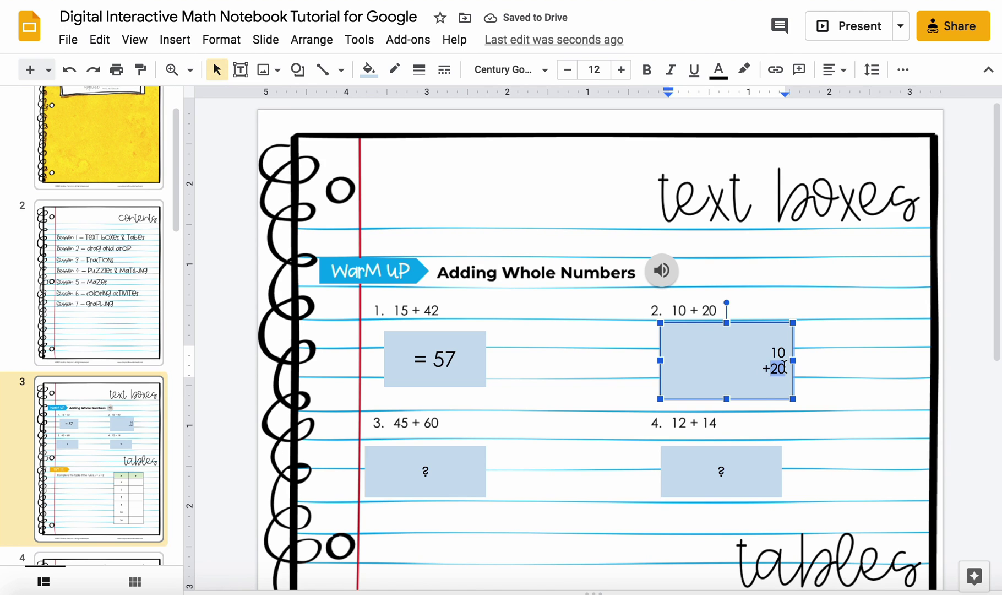
pyautogui.hotkey('ctrl', 'u')
pyautogui.click(786, 369)
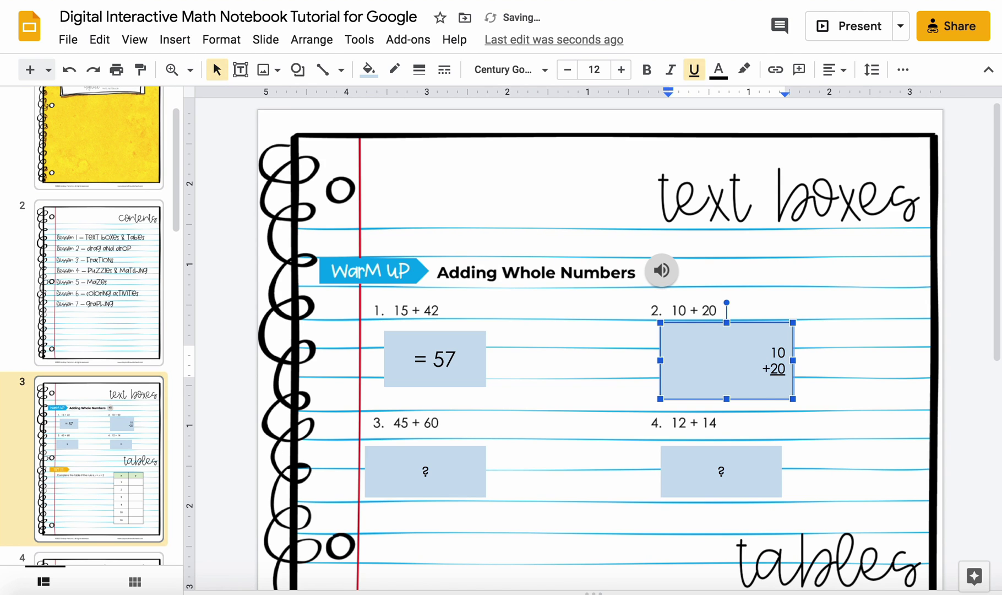
pyautogui.press('Return')
pyautogui.write('30')
pyautogui.hotkey('shift', 'Home')
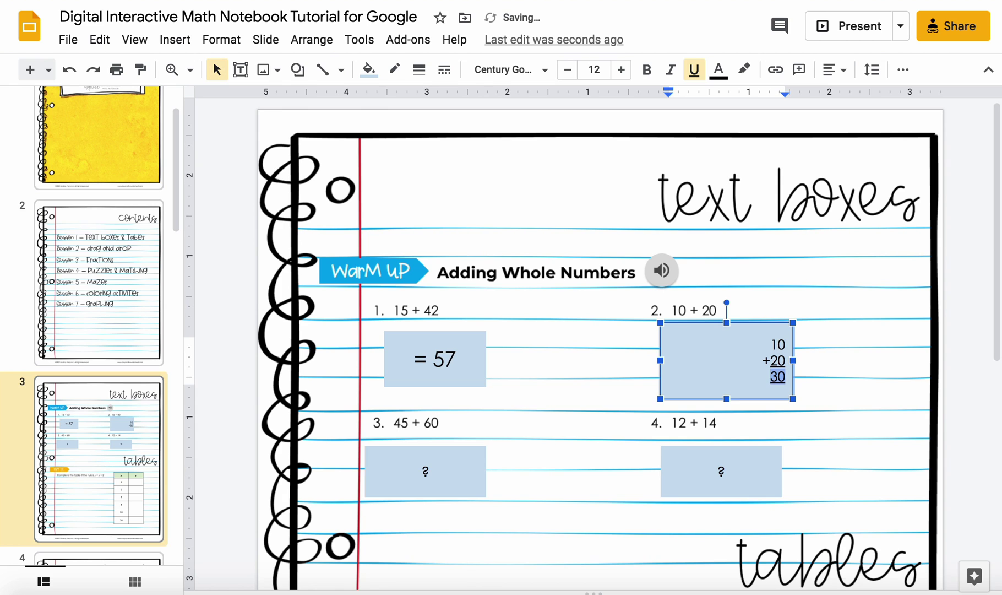
pyautogui.hotkey('ctrl', 'u')
# - Narrow the box, enlarge the sum to size 14, and move it beside 10 + 20
pyautogui.moveTo(661, 360); pyautogui.dragTo(734, 360)
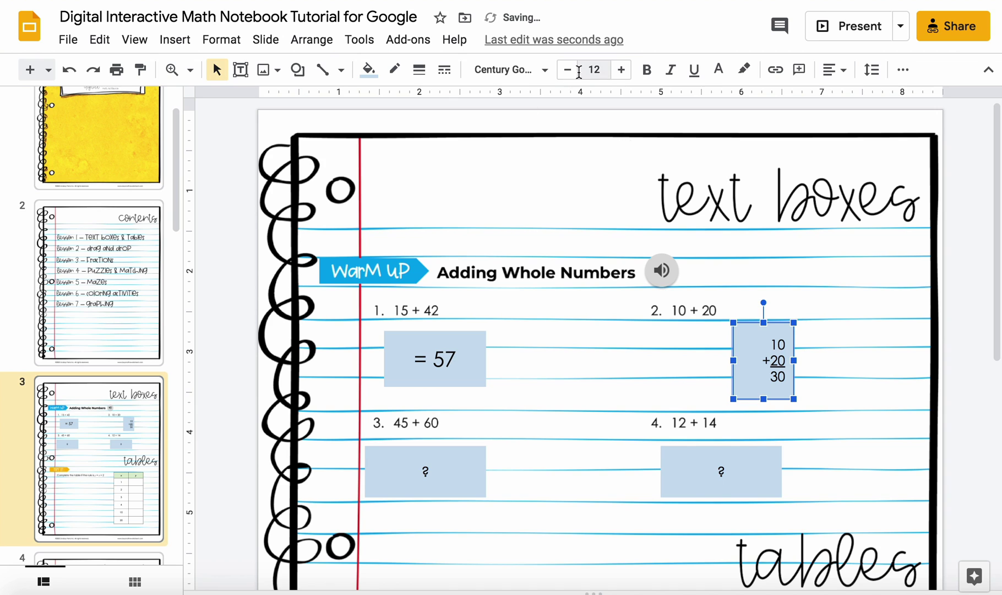
pyautogui.click(620, 71)
pyautogui.click(620, 70)
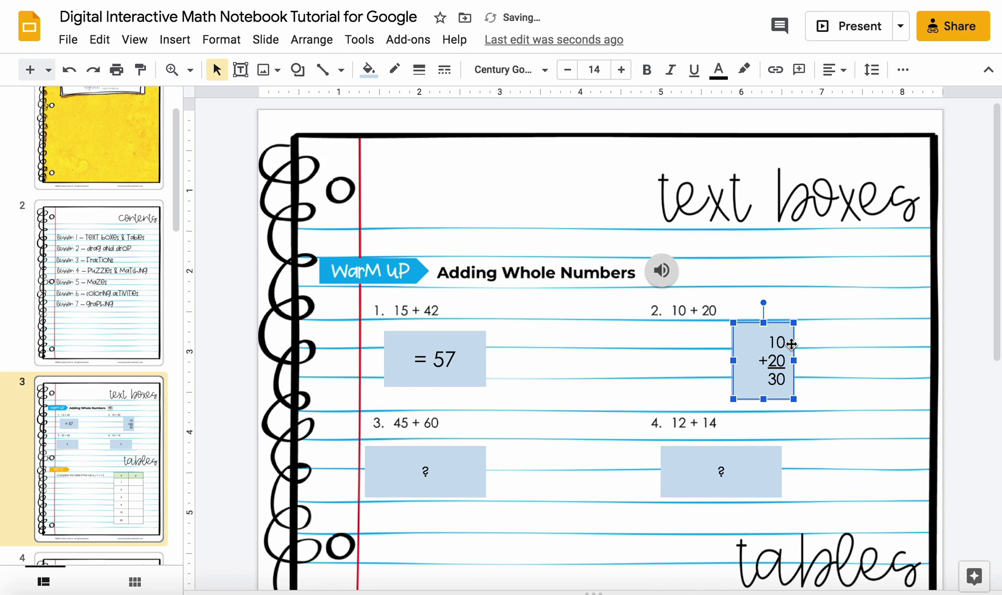
pyautogui.moveTo(792, 343); pyautogui.dragTo(804, 311)
pyautogui.click(863, 322)
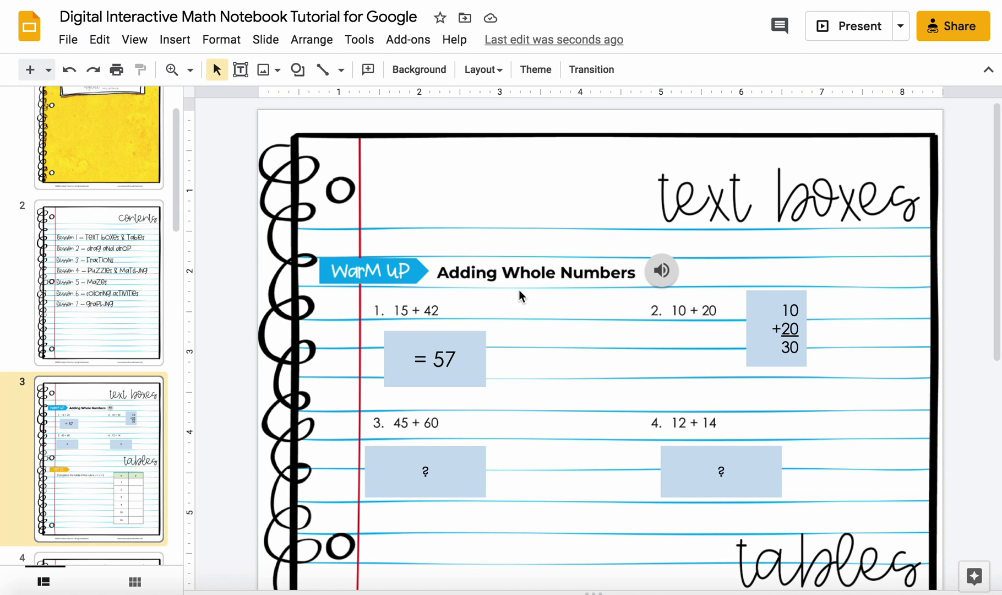
# - Scroll down to the y = x + 2 table and click into its cells
pyautogui.scroll(-8, 256, 220)
pyautogui.scroll(2, 260, 237)
pyautogui.scroll(-1, 287, 248)
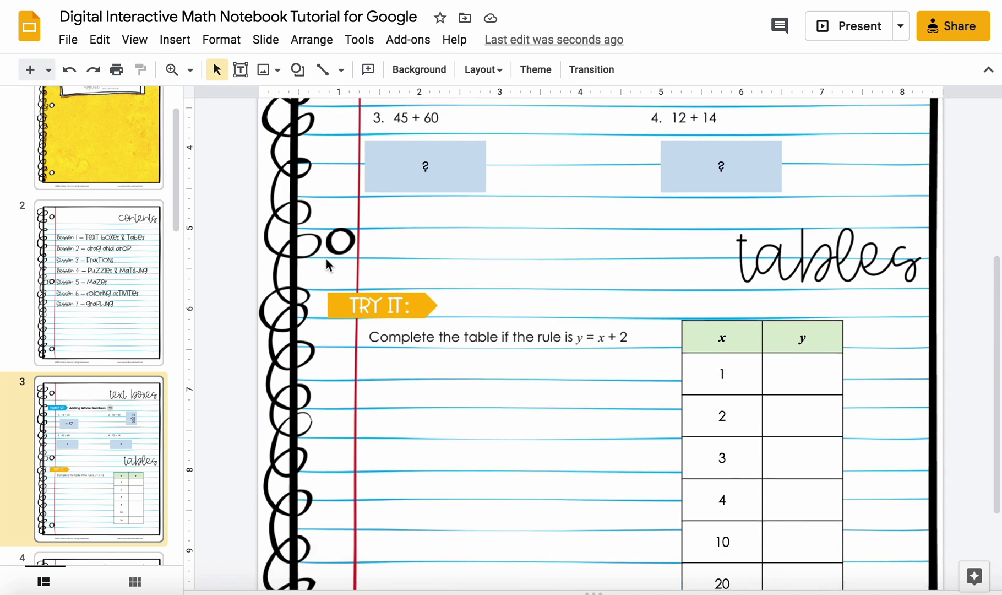
pyautogui.scroll(-2, 328, 266)
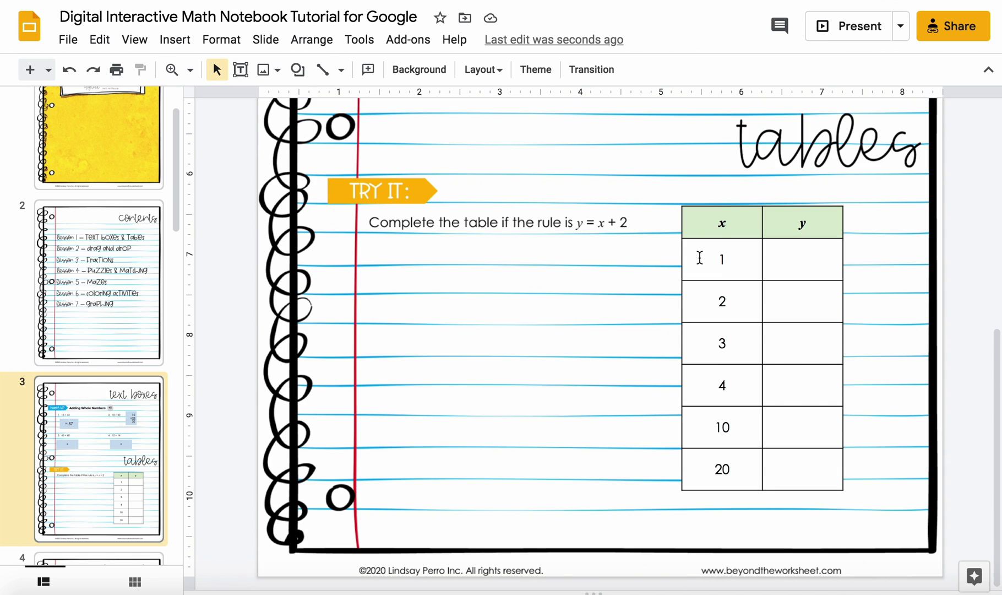
pyautogui.click(725, 261)
pyautogui.click(809, 259)
pyautogui.hotkey('shift', 'Tab')
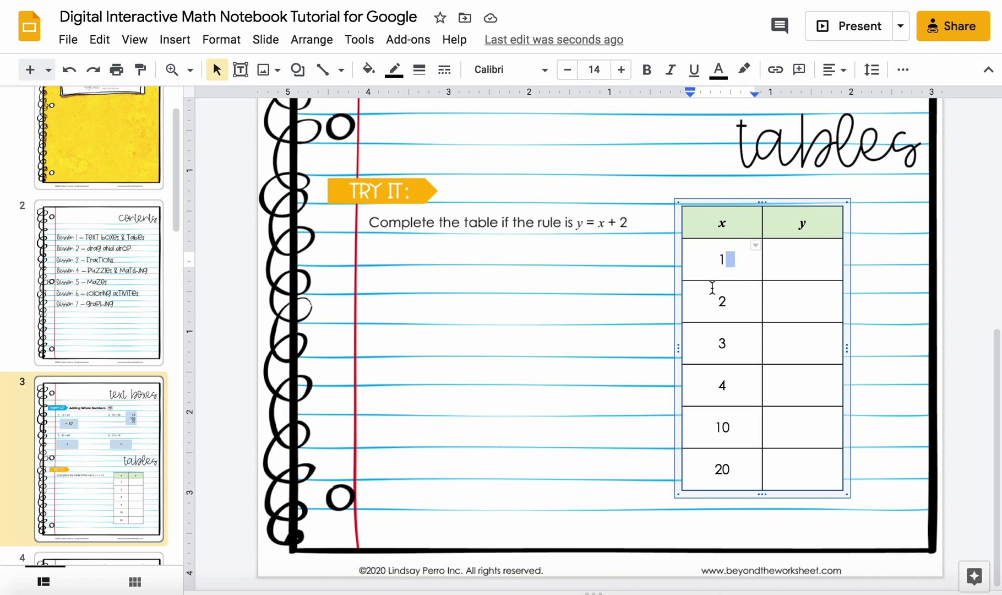
pyautogui.click(724, 308)
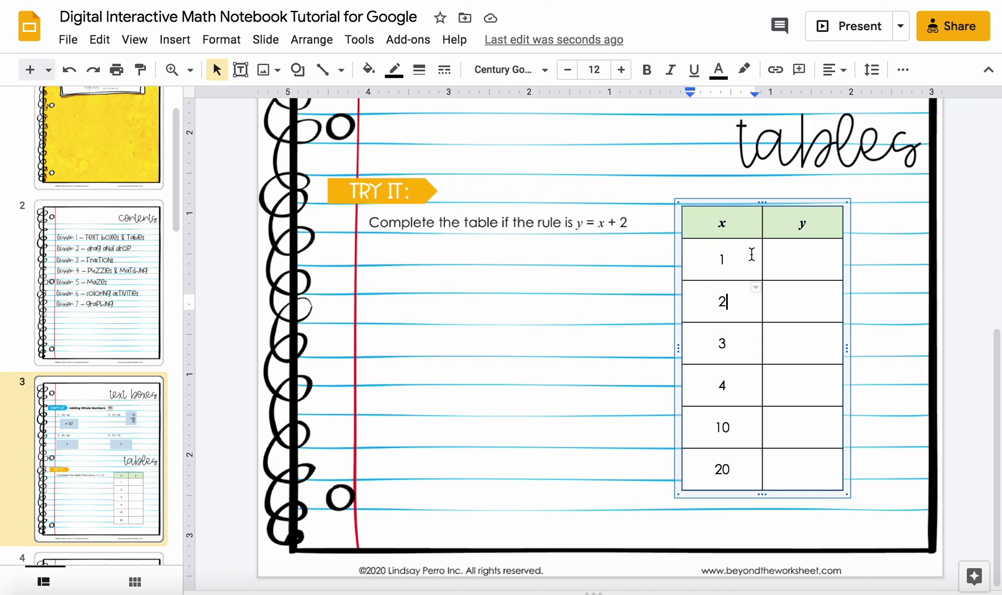
# - Enter 3, 4 and 5 in the y cells for x = 1, 2, 3 and select the column
pyautogui.click(796, 259)
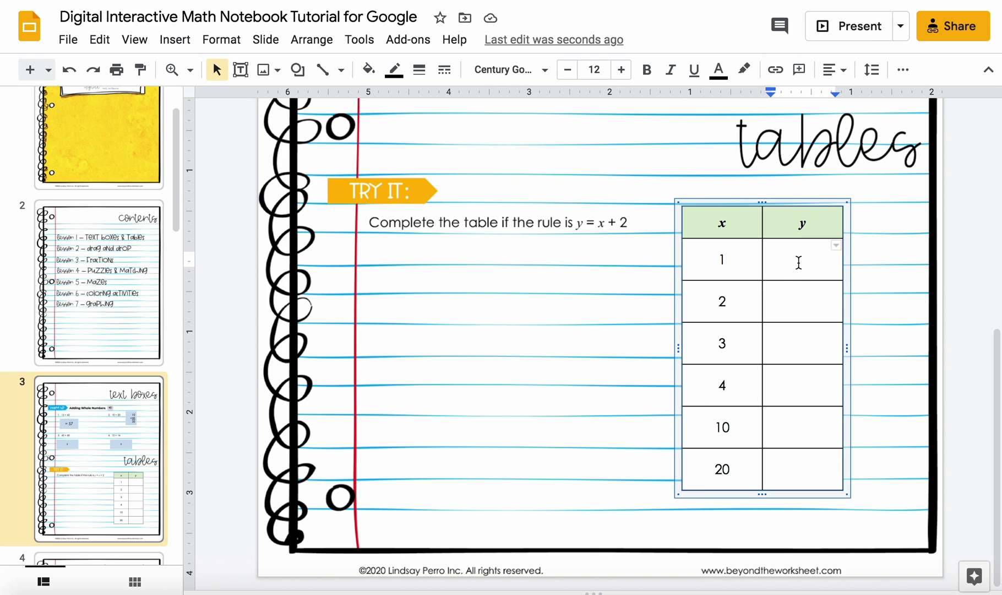
pyautogui.write('3')
pyautogui.click(803, 307)
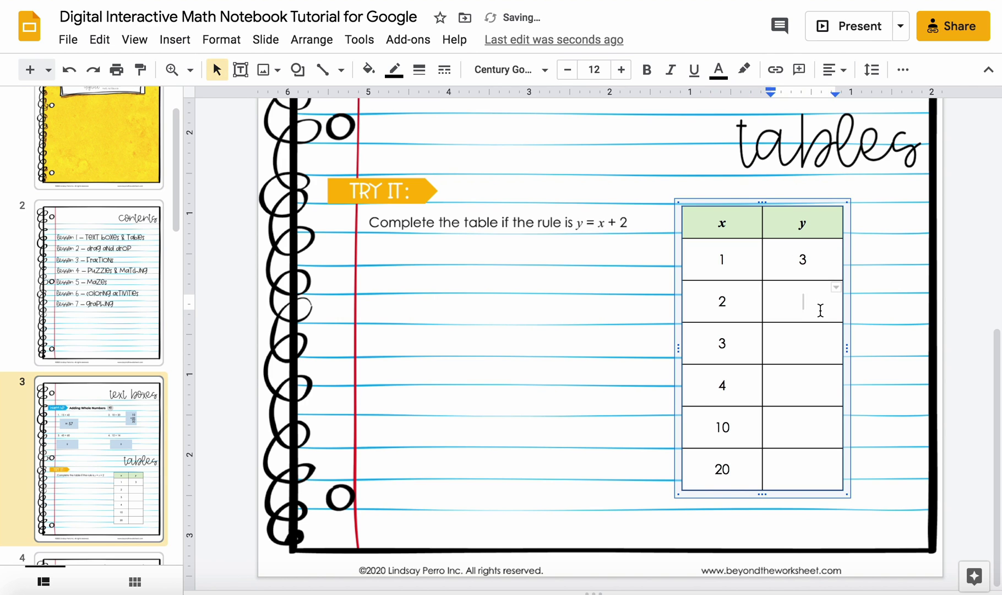
pyautogui.write('4')
pyautogui.click(805, 347)
pyautogui.write('5')
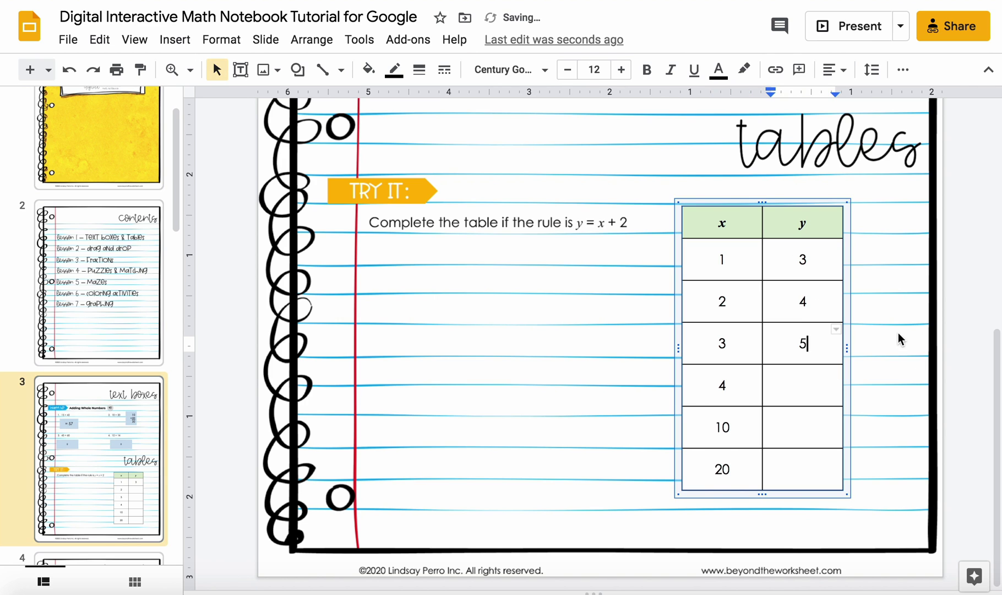
pyautogui.click(826, 264)
pyautogui.moveTo(799, 261); pyautogui.dragTo(795, 462)
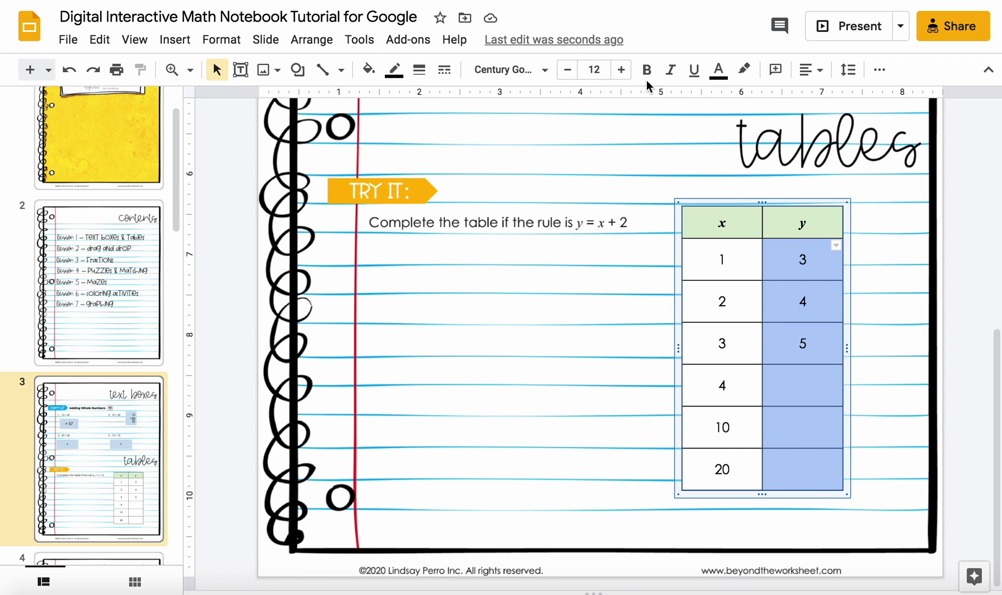
# - Left-align, then centre, the y column answers in their cells
pyautogui.click(807, 70)
pyautogui.click(812, 98)
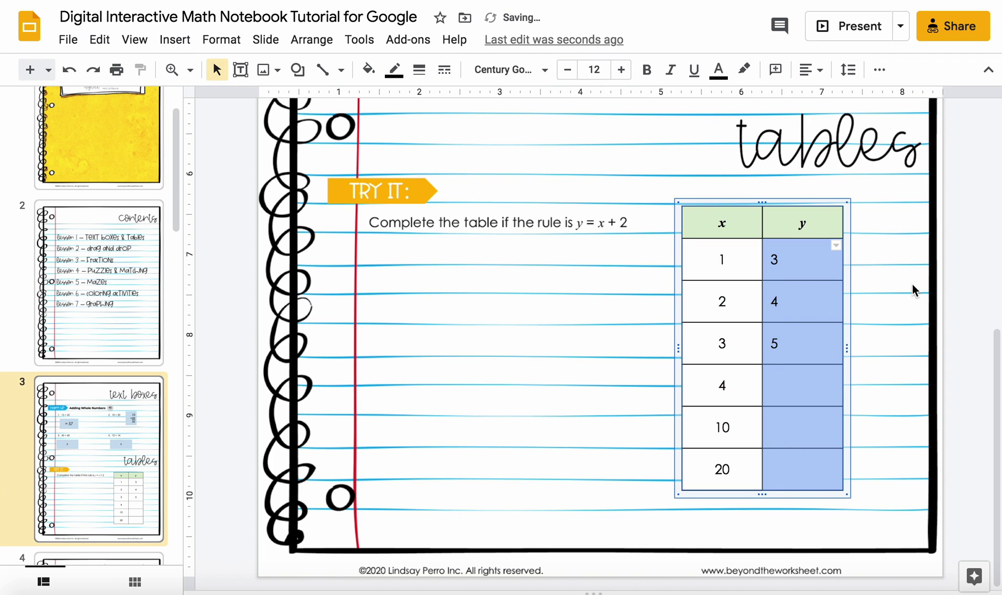
pyautogui.click(912, 284)
pyautogui.moveTo(795, 263); pyautogui.dragTo(802, 473)
pyautogui.click(808, 70)
pyautogui.click(829, 98)
# - Make the y answers size 15, bold and blue, then deselect the table
pyautogui.click(621, 70)
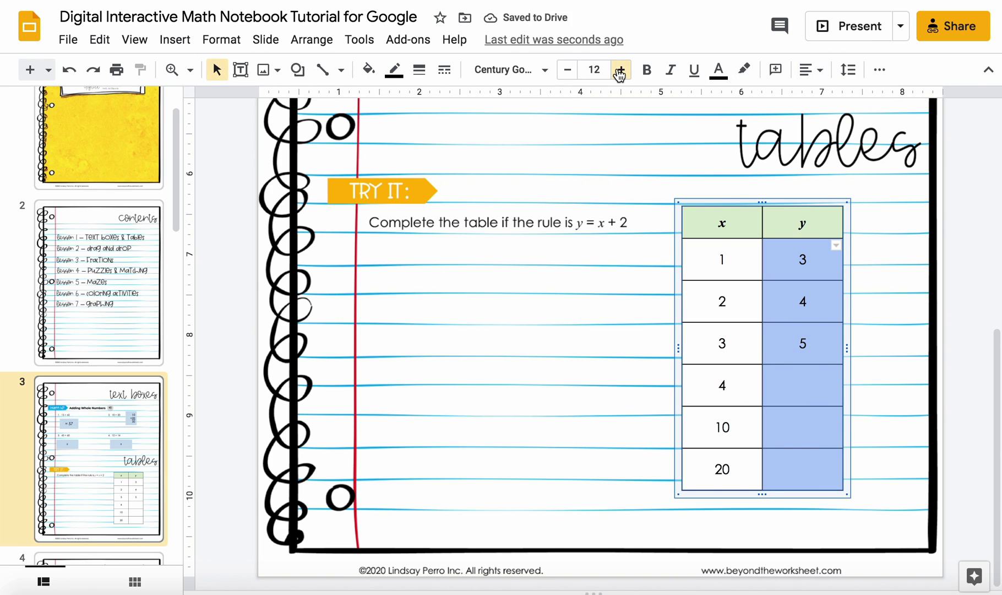
pyautogui.click(620, 70)
pyautogui.click(621, 70)
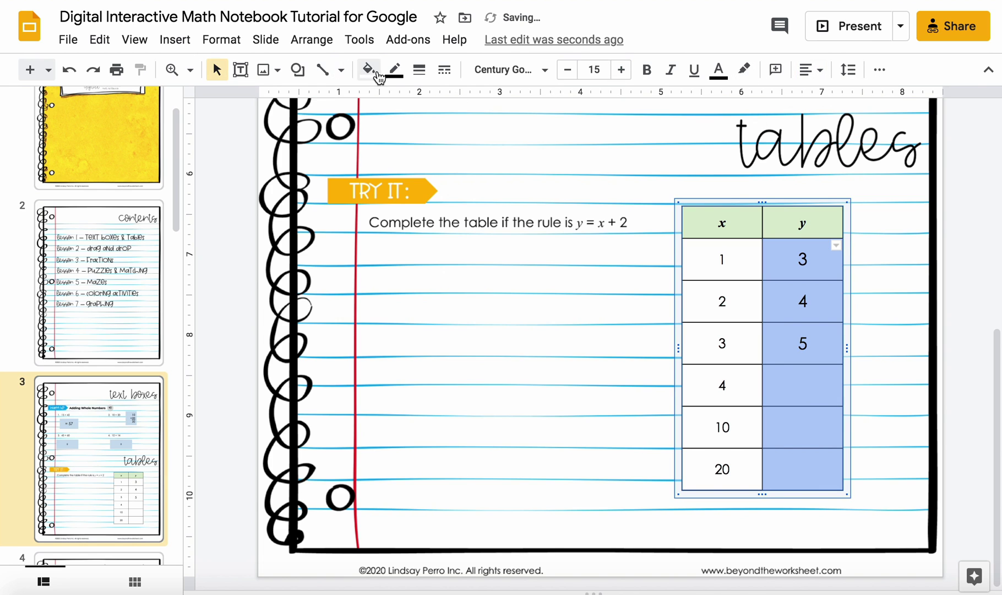
pyautogui.click(648, 70)
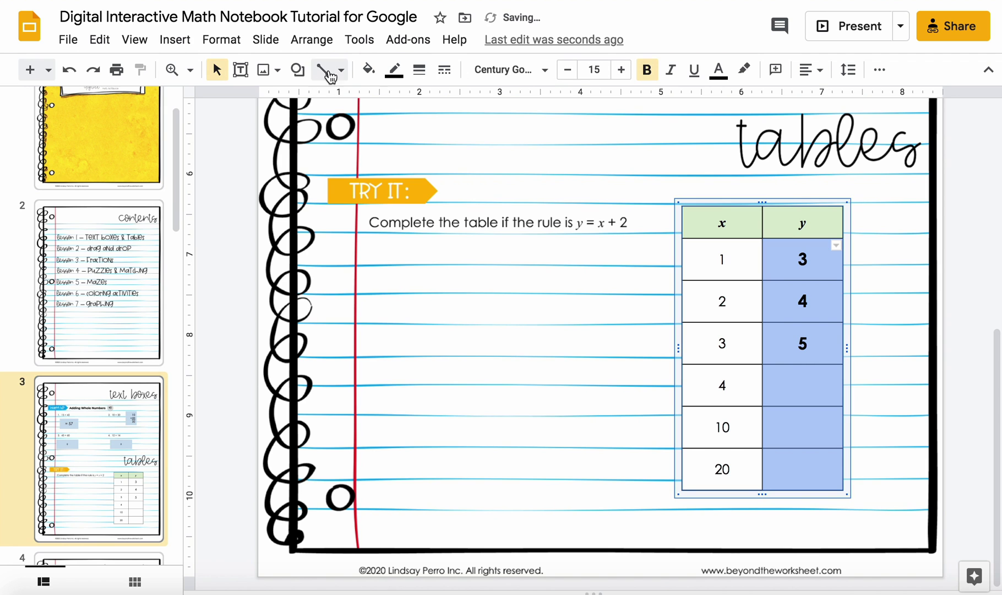
pyautogui.click(718, 70)
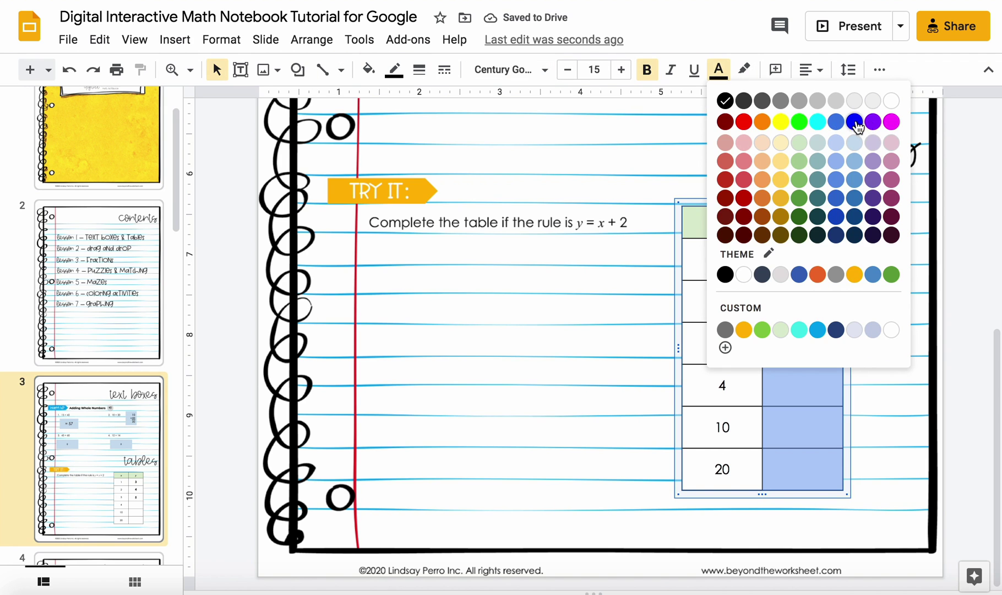
pyautogui.click(857, 122)
pyautogui.click(505, 339)
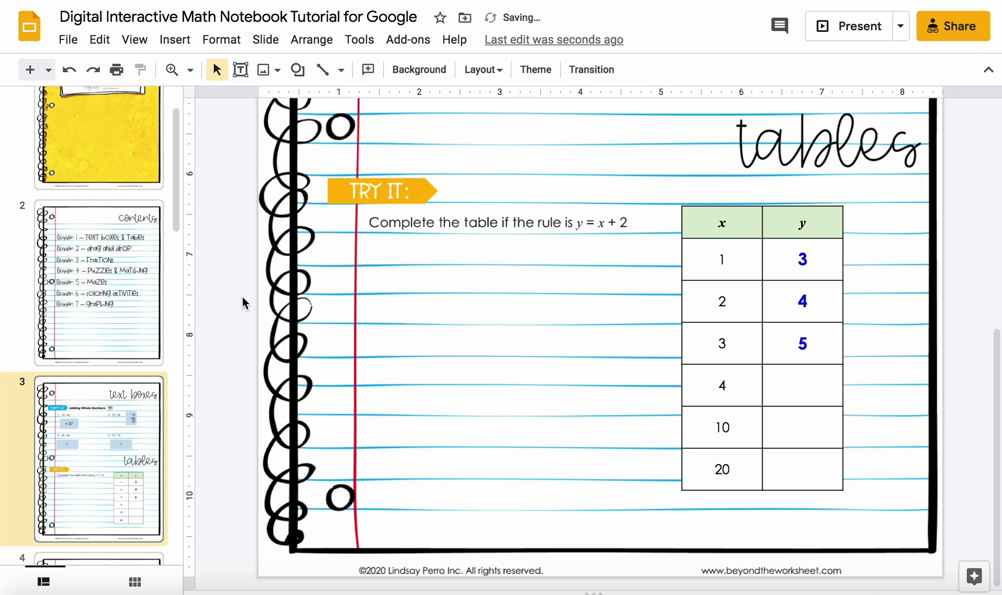
# - Scroll the filmstrip and open slide 4, the drag & drop page with word tiles
pyautogui.scroll(5, 527, 249)
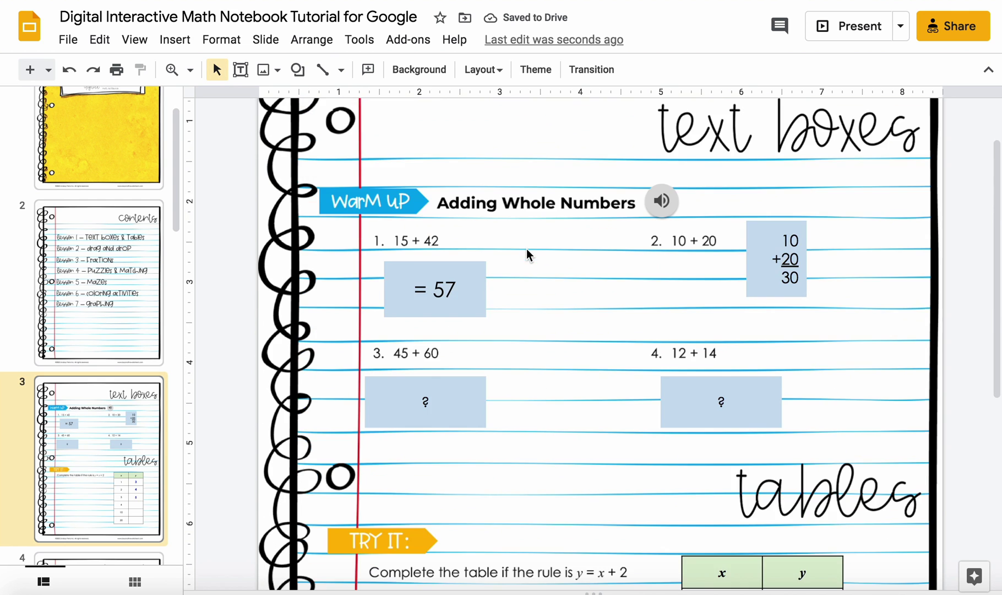
pyautogui.scroll(-5, 477, 268)
pyautogui.scroll(-4, 130, 281)
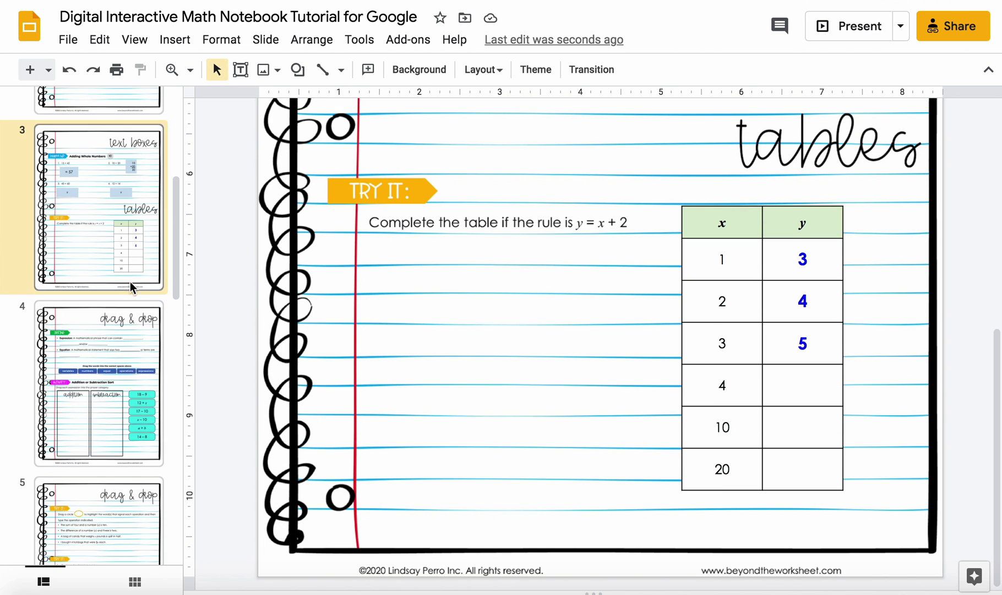
pyautogui.click(130, 358)
pyautogui.scroll(5, 544, 283)
pyautogui.scroll(2, 545, 283)
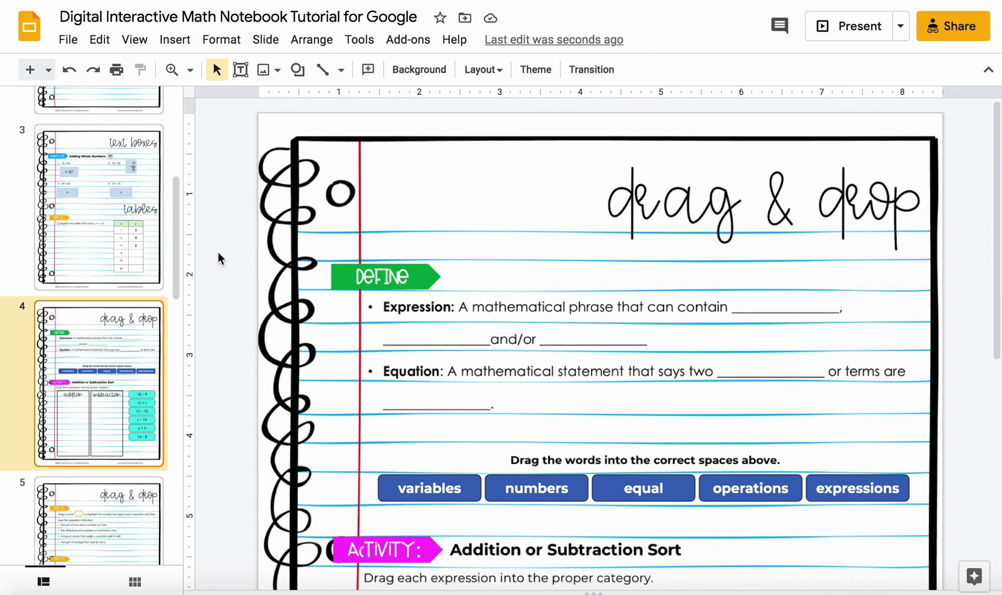
pyautogui.scroll(-3, 210, 254)
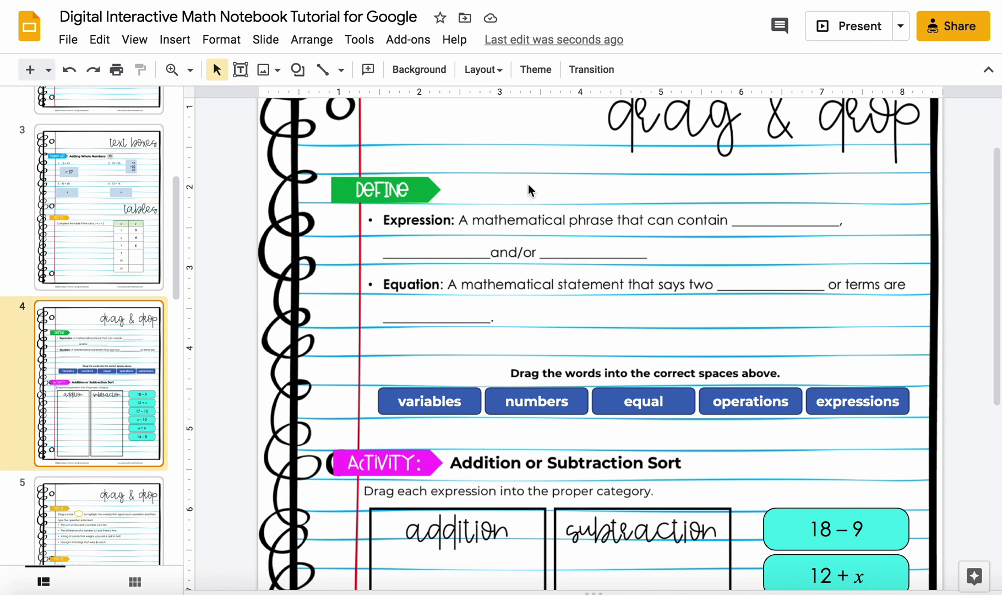
# - Drag the numbers tile into the blank after 'can contain'
pyautogui.click(514, 401)
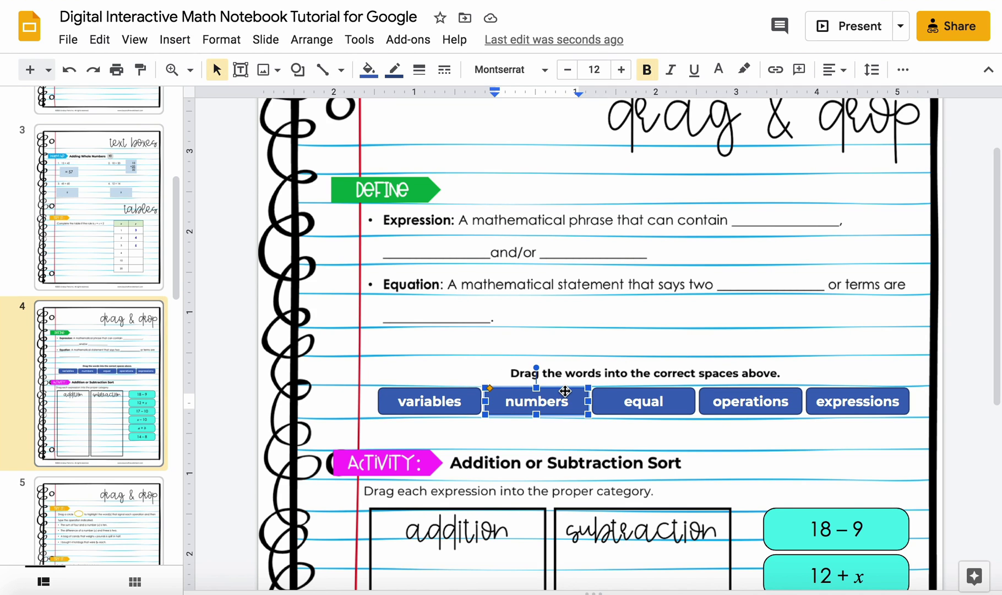
pyautogui.moveTo(565, 392); pyautogui.dragTo(812, 205)
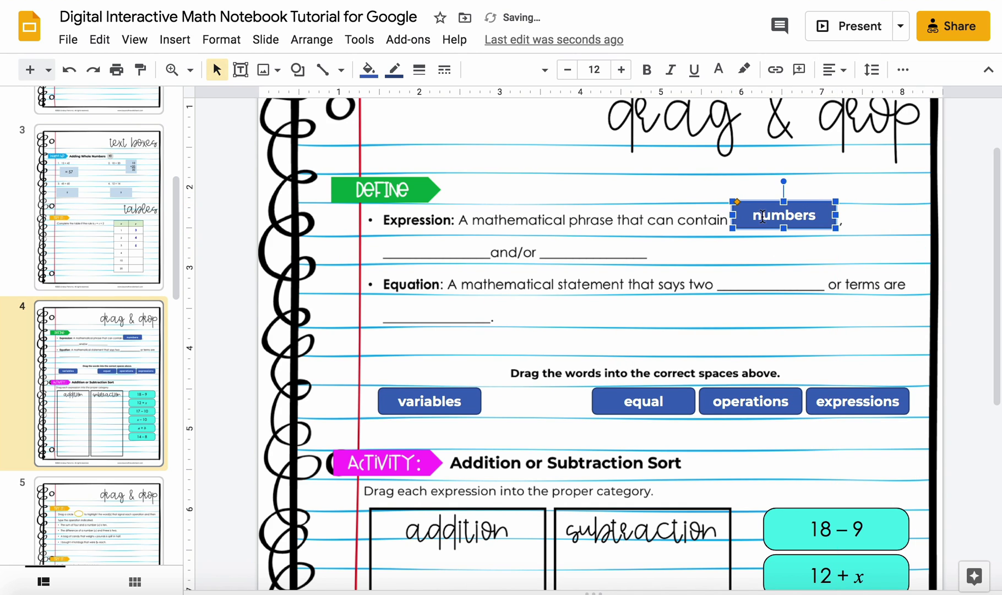
pyautogui.press('Escape')
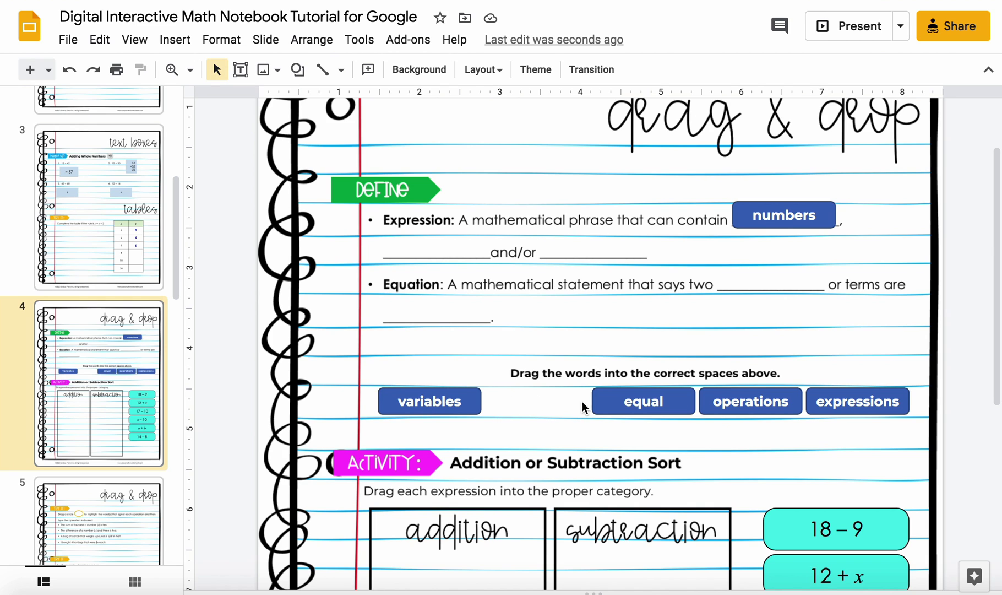
pyautogui.click(805, 208)
pyautogui.moveTo(566, 396); pyautogui.dragTo(802, 205)
pyautogui.click(369, 365)
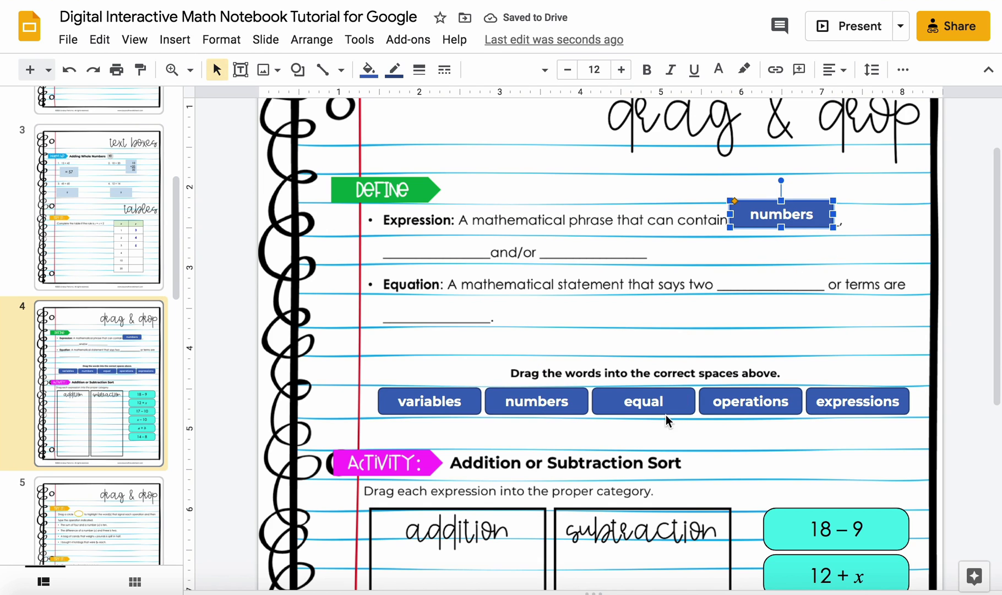
# - Drag the operations and variables tiles into the blanks around 'and/or'
pyautogui.click(782, 394)
pyautogui.moveTo(787, 386); pyautogui.dragTo(470, 234)
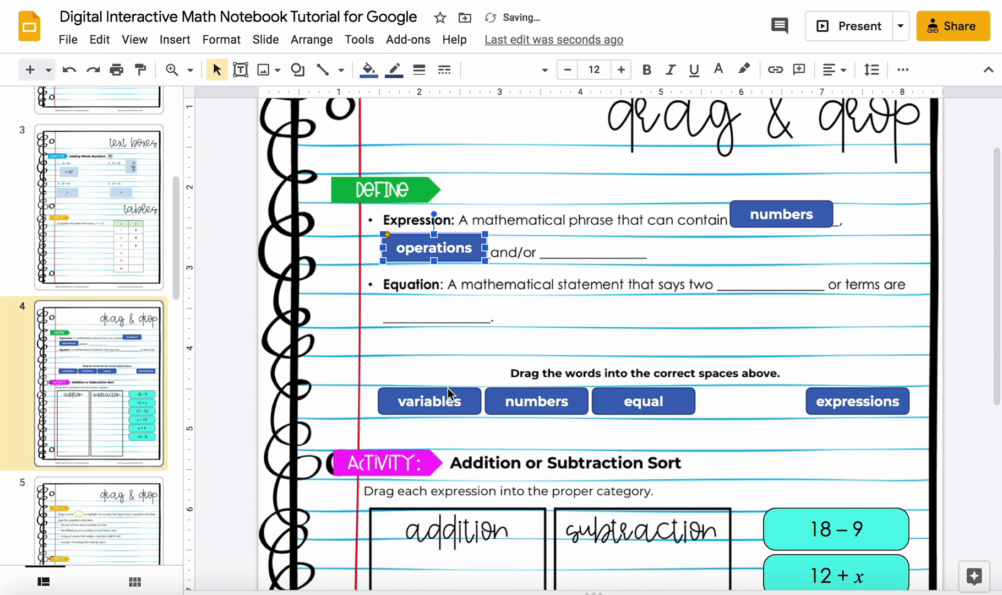
pyautogui.click(448, 389)
pyautogui.moveTo(450, 389); pyautogui.dragTo(612, 236)
pyautogui.click(627, 302)
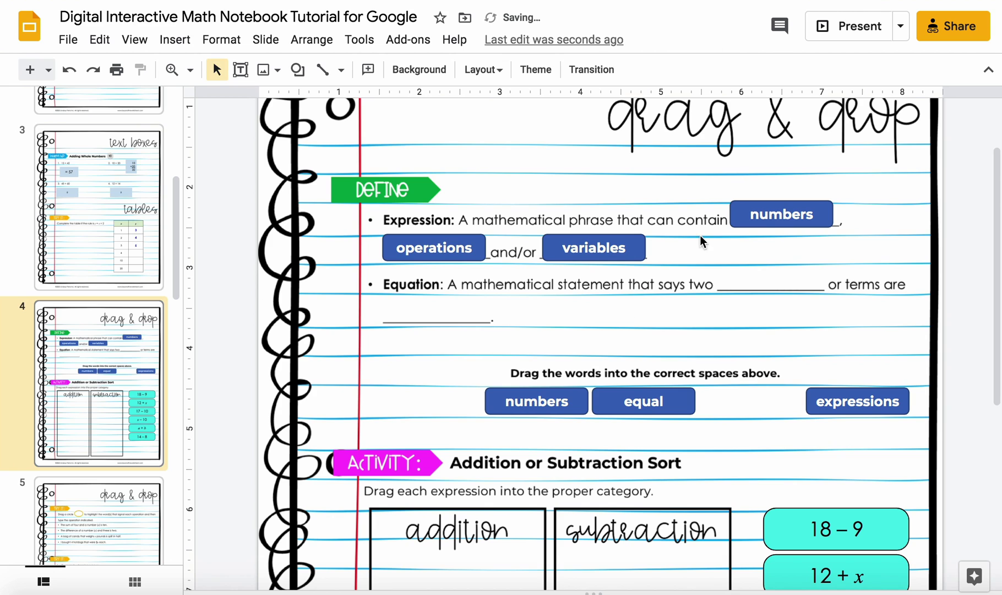
# - Adjust the numbers tile's width within its blank
pyautogui.click(820, 209)
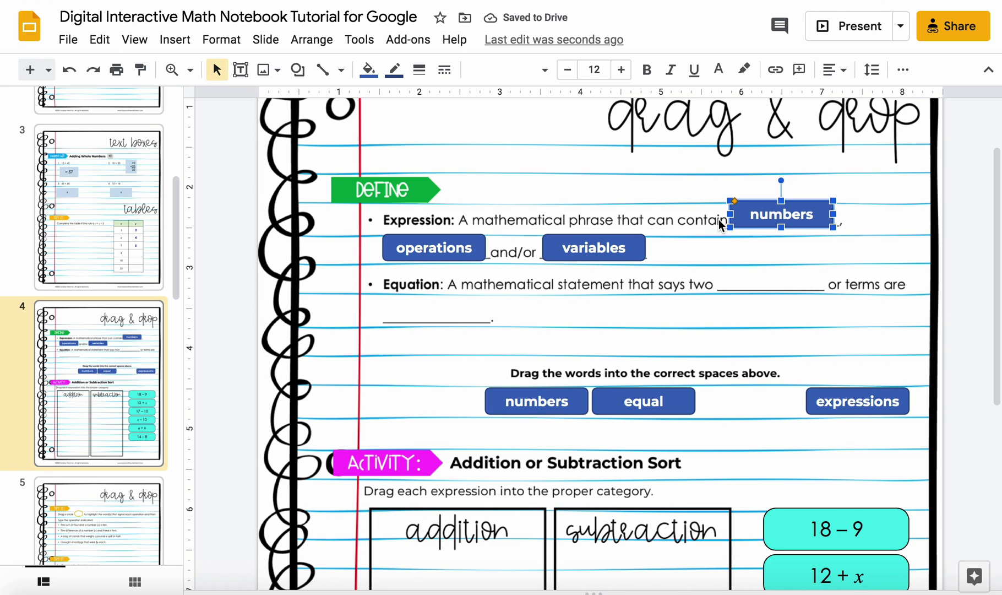
pyautogui.moveTo(731, 214); pyautogui.dragTo(751, 215)
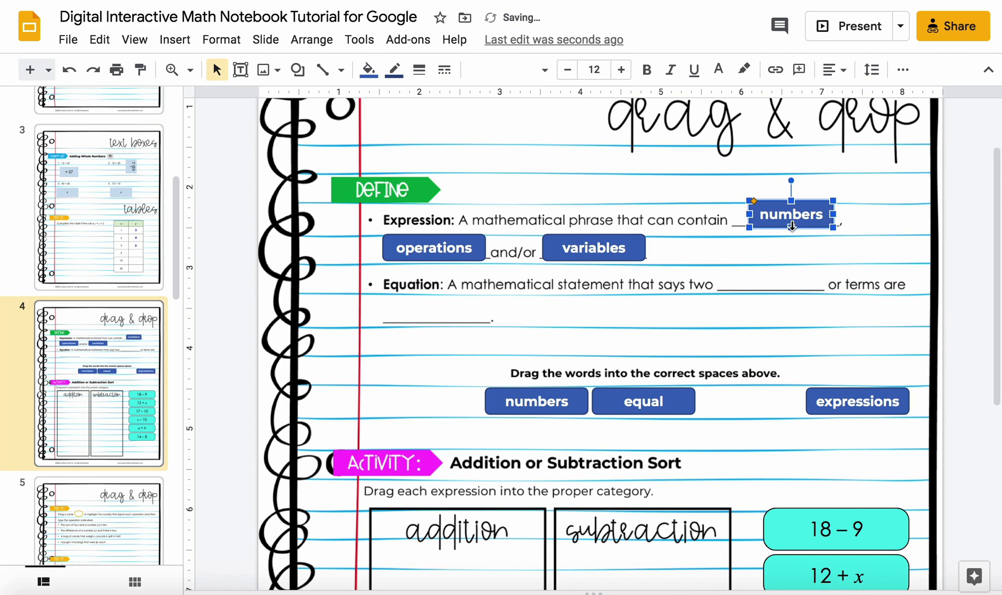
pyautogui.click(751, 245)
pyautogui.click(758, 217)
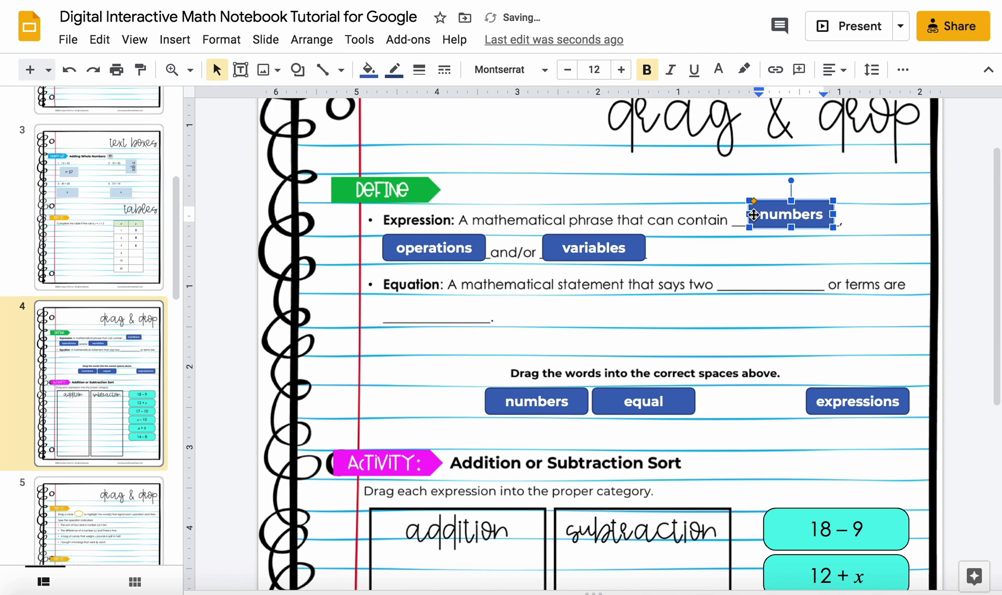
pyautogui.moveTo(748, 214); pyautogui.dragTo(737, 216)
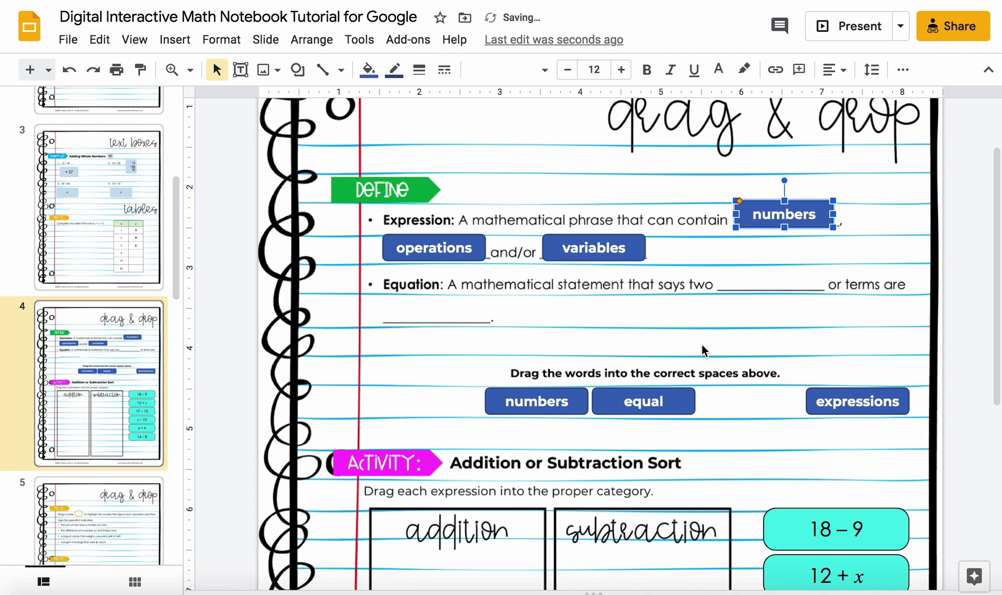